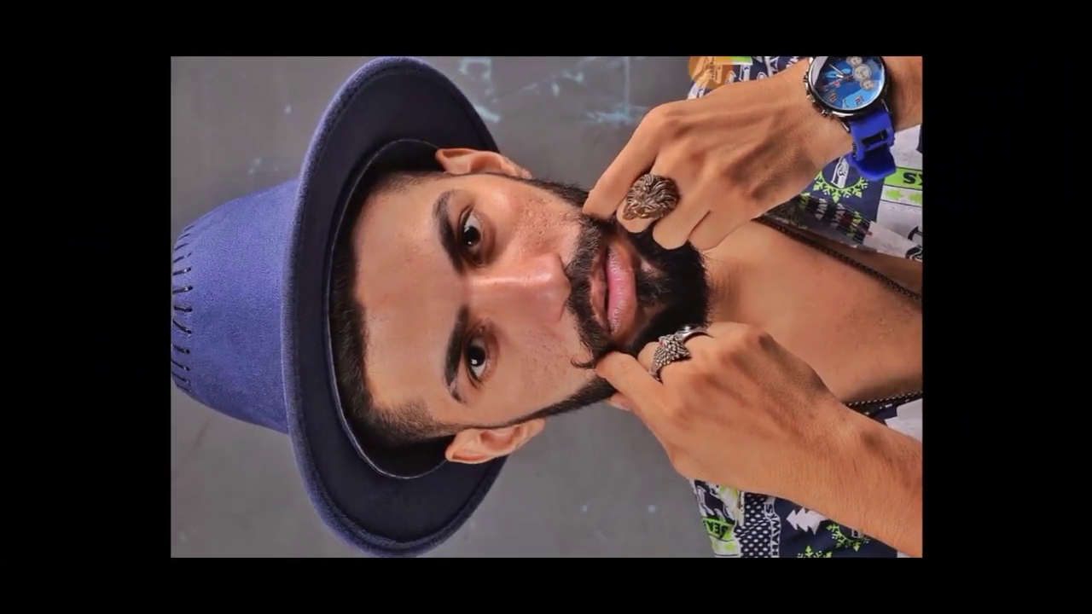
Share the blue-hat portrait photo from Android Gallery to Sketchbook.
{"action": "left_click", "coordinate": [709, 64]}
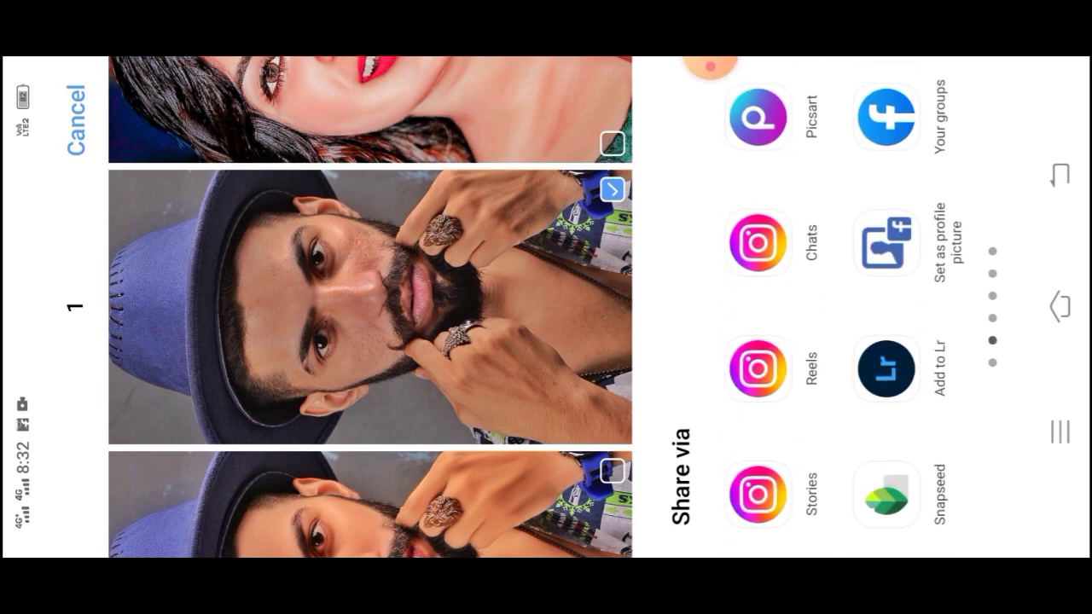
{"action": "left_click_drag", "start_coordinate": [836, 170], "coordinate": [836, 427]}
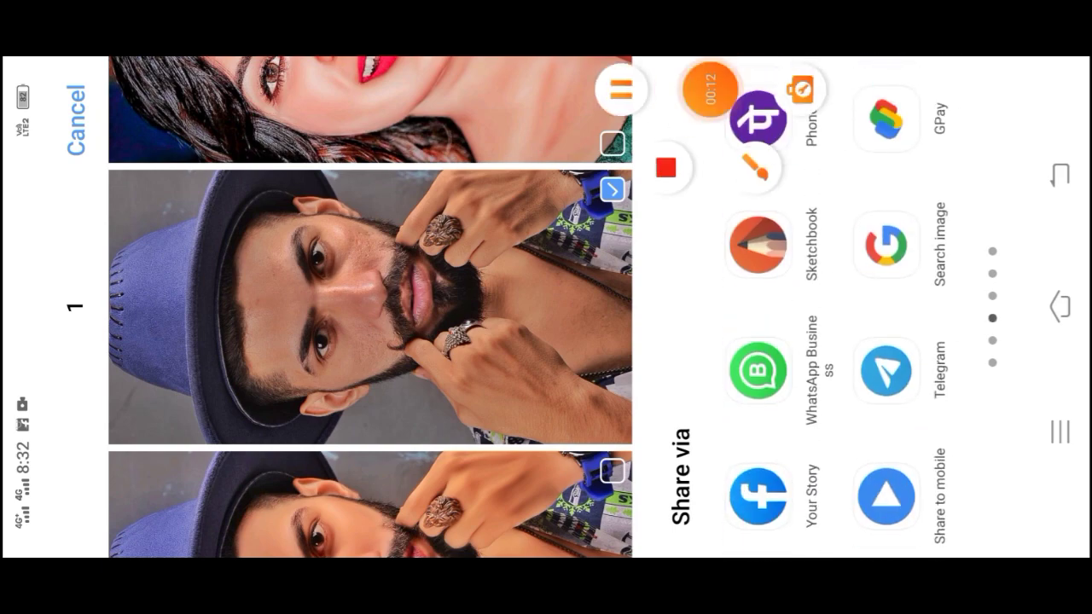
{"action": "left_click", "coordinate": [755, 168]}
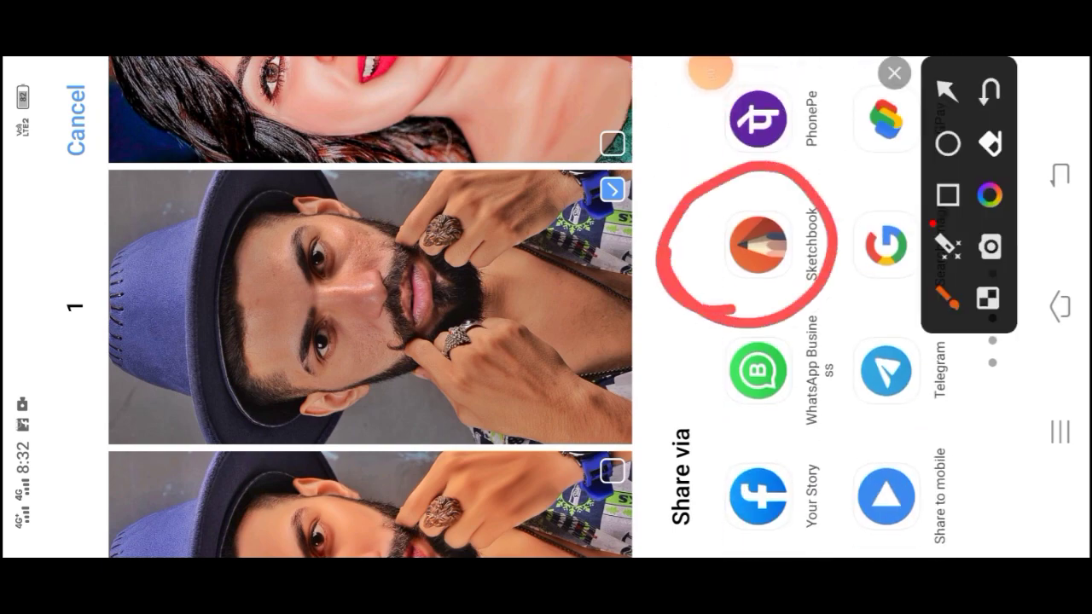
{"action": "left_click", "coordinate": [894, 72]}
{"action": "left_click", "coordinate": [757, 245]}
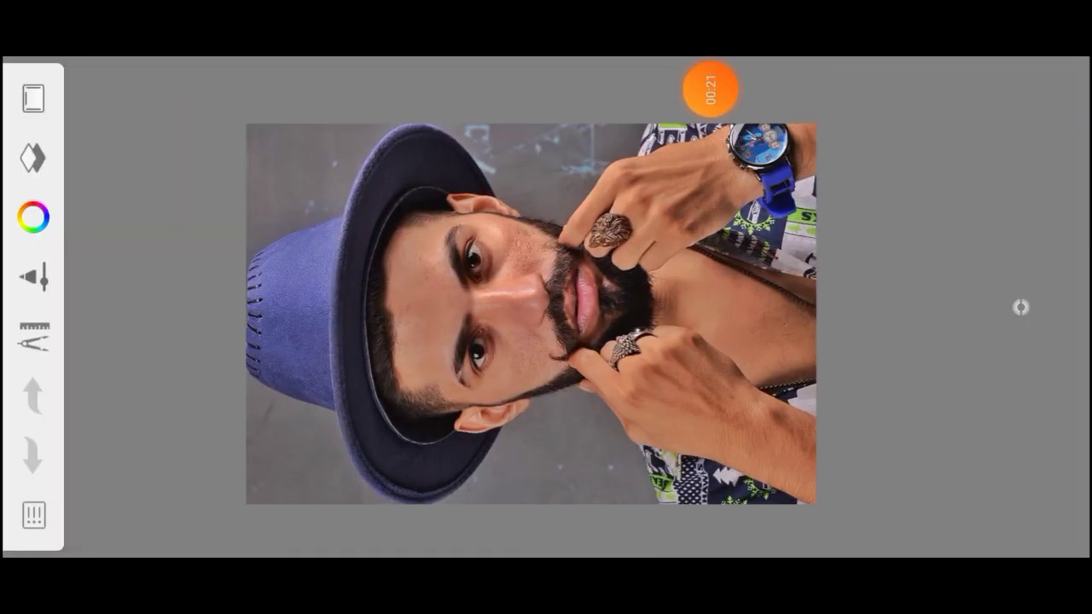
Choose Smudge Round Bristle Brush from the Brush Library's Smudge set and return to the canvas.
{"action": "scroll", "coordinate": [546, 307], "scroll_direction": "up", "scroll_amount": 3}
{"action": "left_click", "coordinate": [34, 276]}
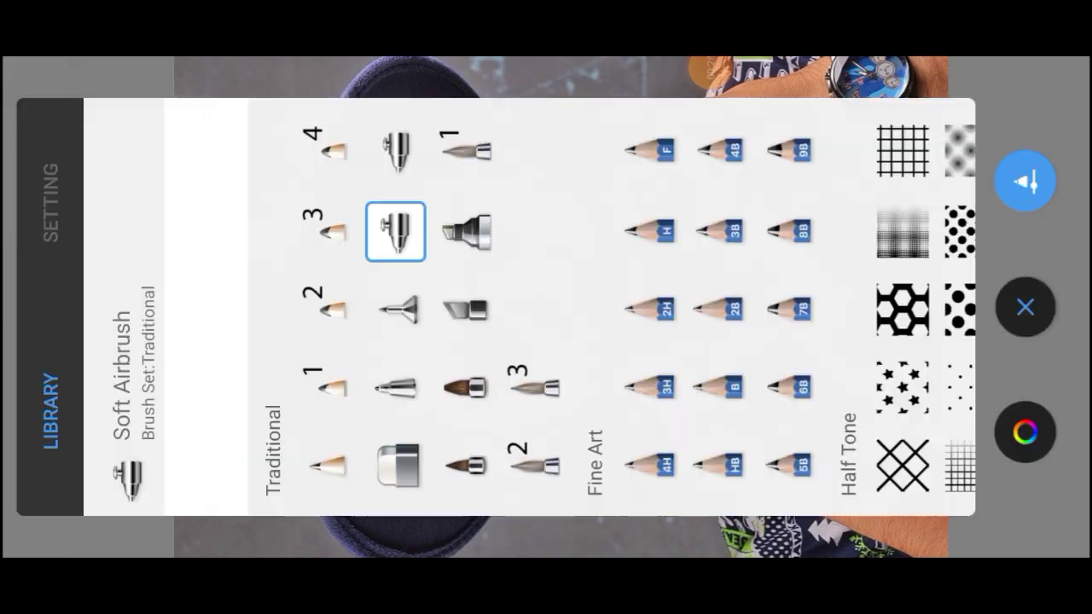
{"action": "mouse_move", "coordinate": [810, 307]}
{"action": "left_mouse_down"}
{"action": "mouse_move", "coordinate": [265, 307]}
{"action": "mouse_move", "coordinate": [298, 307]}
{"action": "left_mouse_up"}
{"action": "left_click", "coordinate": [522, 387]}
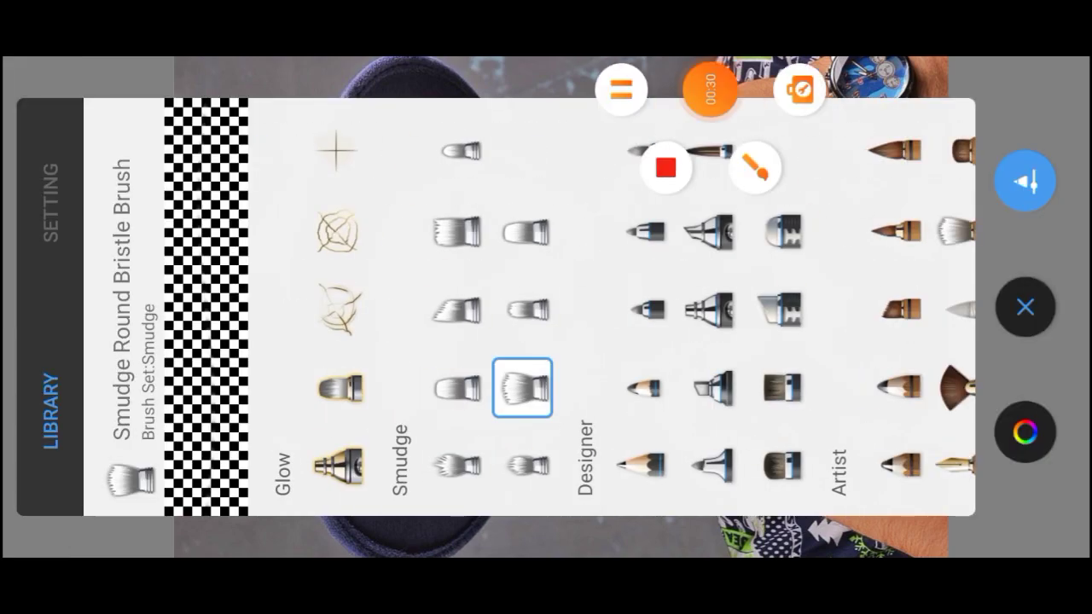
{"action": "left_click", "coordinate": [755, 168]}
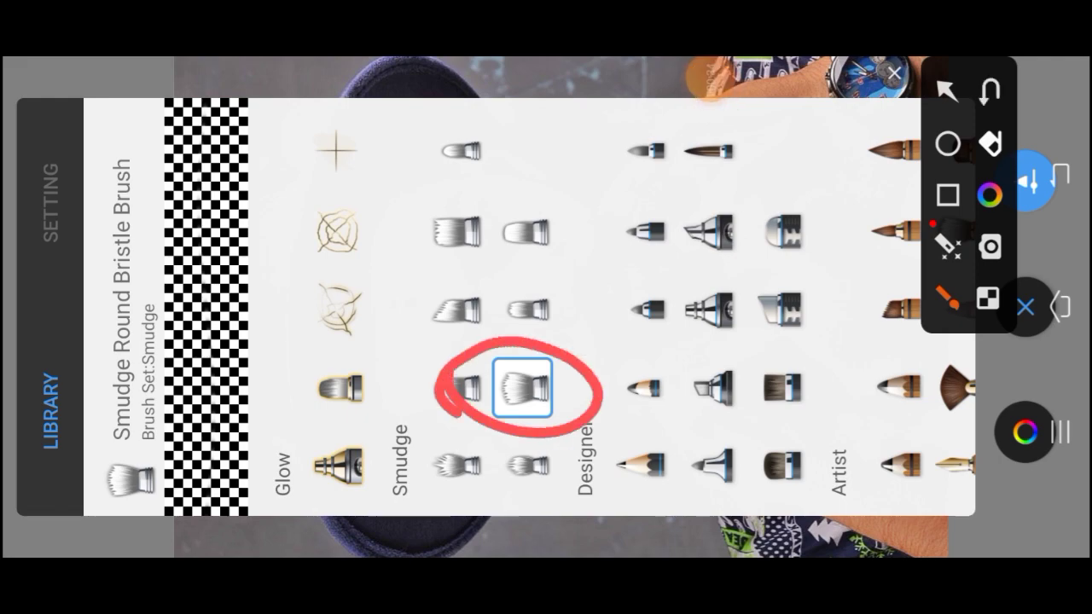
{"action": "left_click", "coordinate": [894, 73]}
{"action": "left_click", "coordinate": [51, 203]}
{"action": "left_click", "coordinate": [1025, 307]}
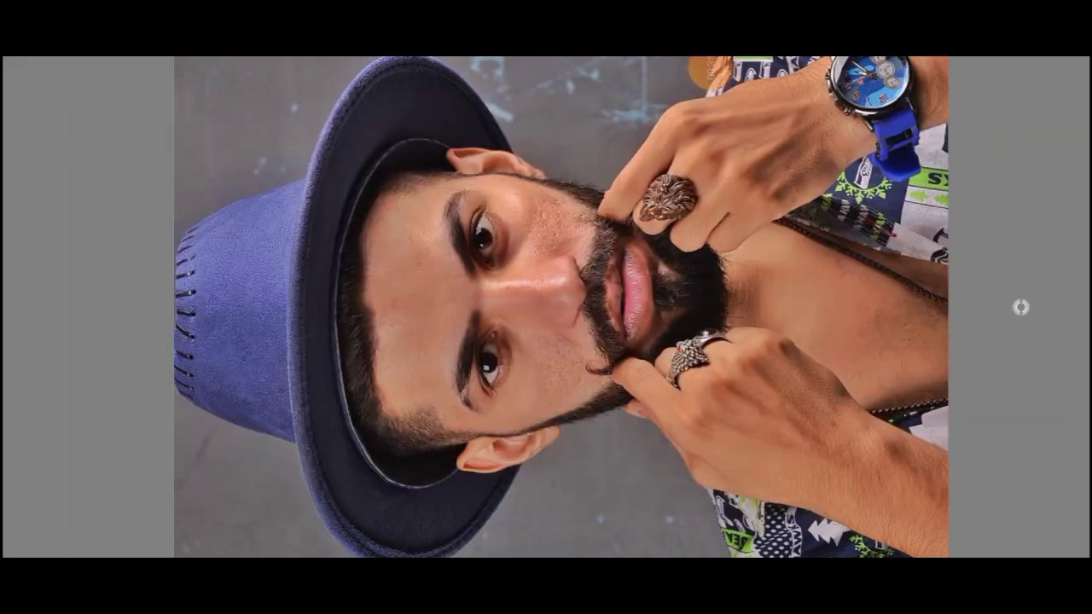
Set a small smudge brush size and smudge the cheek skin smooth.
{"action": "scroll", "coordinate": [546, 307], "scroll_direction": "up", "scroll_amount": 5}
{"action": "scroll", "coordinate": [546, 308], "scroll_direction": "down", "scroll_amount": 2}
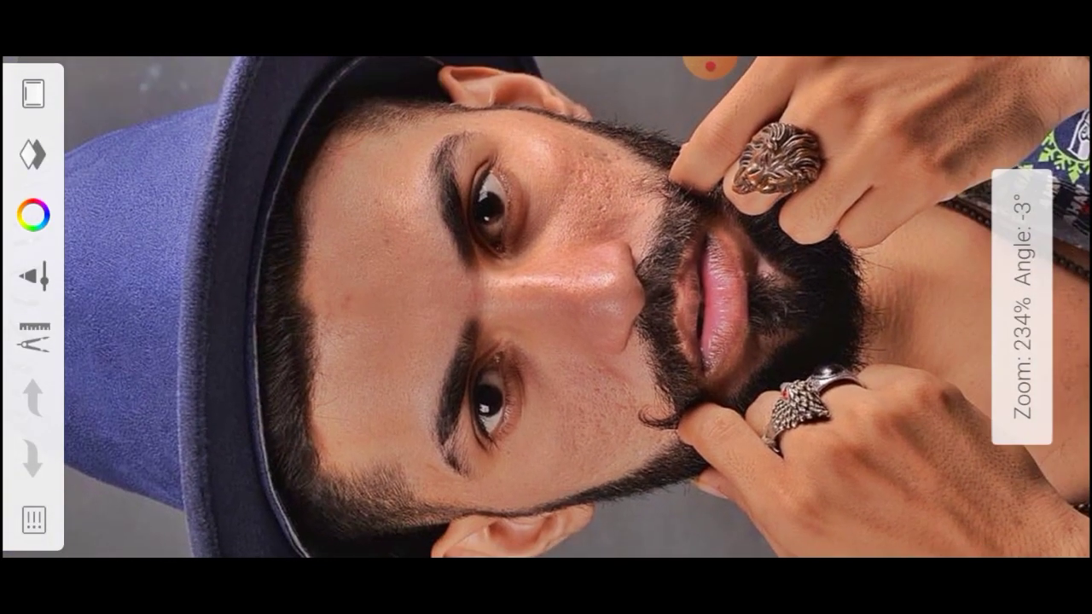
{"action": "scroll", "coordinate": [546, 307], "scroll_direction": "up", "scroll_amount": 1}
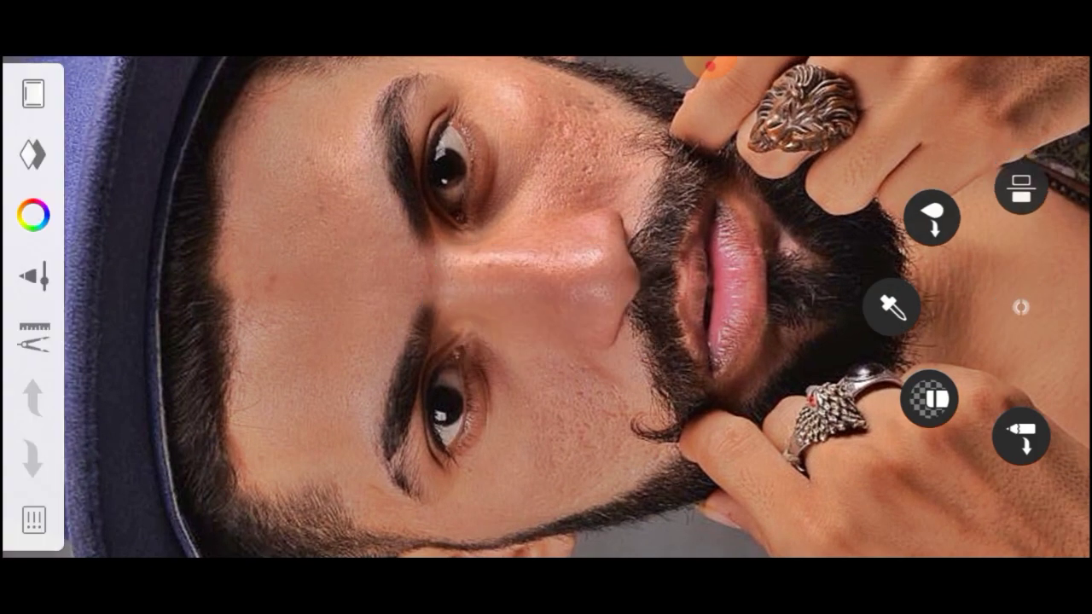
{"action": "mouse_move", "coordinate": [683, 171]}
{"action": "left_mouse_down"}
{"action": "mouse_move", "coordinate": [597, 256]}
{"action": "mouse_move", "coordinate": [427, 341]}
{"action": "left_mouse_up"}
{"action": "scroll", "coordinate": [546, 307], "scroll_direction": "up", "scroll_amount": 5}
{"action": "left_click", "coordinate": [1021, 307]}
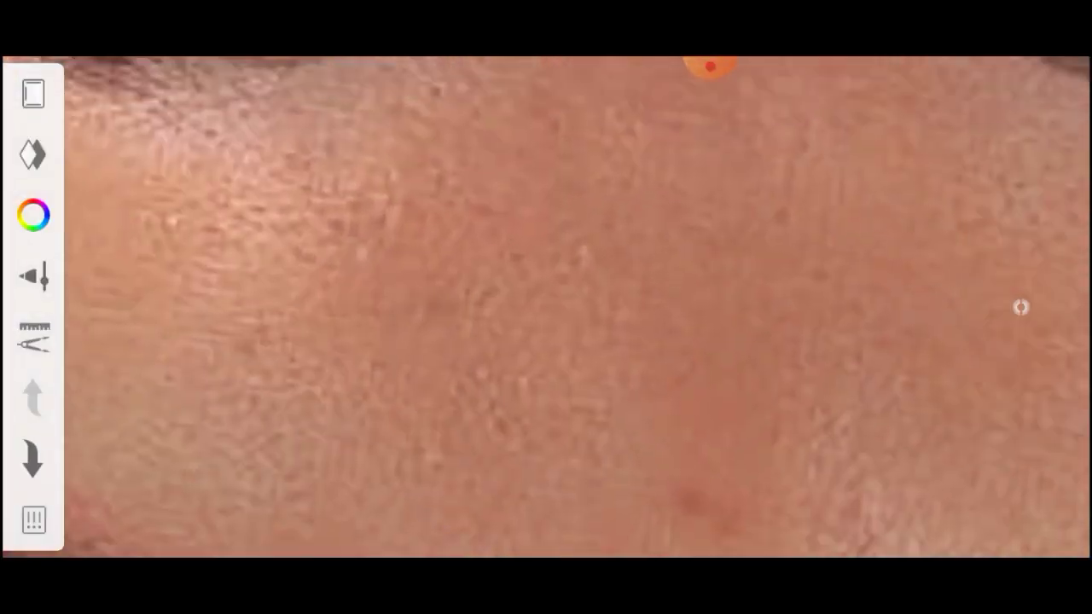
{"action": "scroll", "coordinate": [546, 307], "scroll_direction": "down", "scroll_amount": 3}
{"action": "left_click", "coordinate": [1021, 307]}
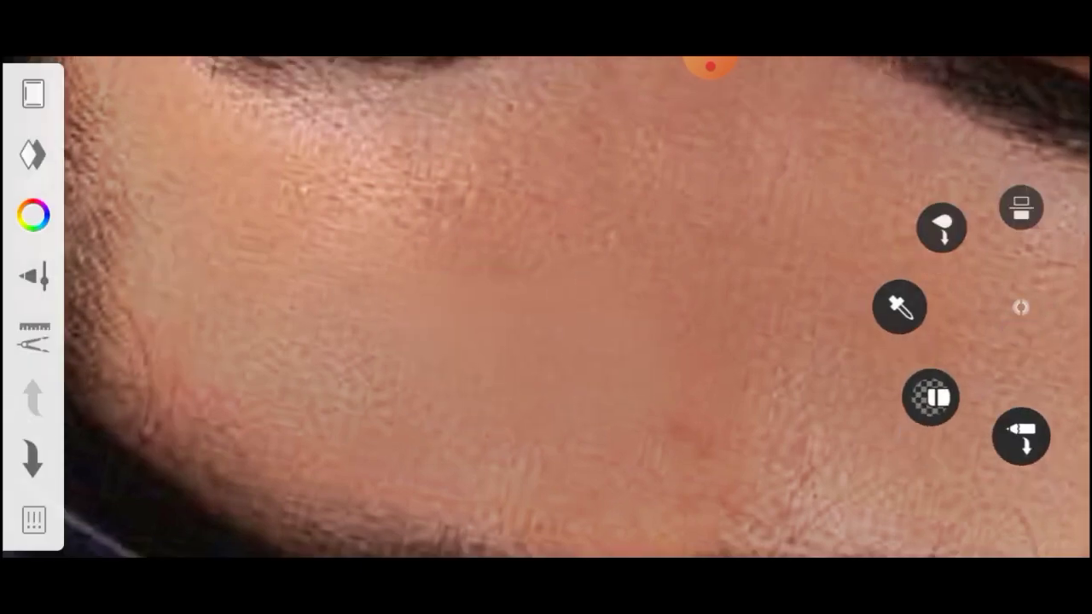
{"action": "left_click_drag", "start_coordinate": [682, 256], "coordinate": [597, 342]}
Smudge the skin under the eyebrow, around the eye, ear and beard edge.
{"action": "mouse_move", "coordinate": [546, 307]}
{"action": "left_mouse_down"}
{"action": "mouse_move", "coordinate": [512, 324]}
{"action": "mouse_move", "coordinate": [546, 307]}
{"action": "left_mouse_up"}
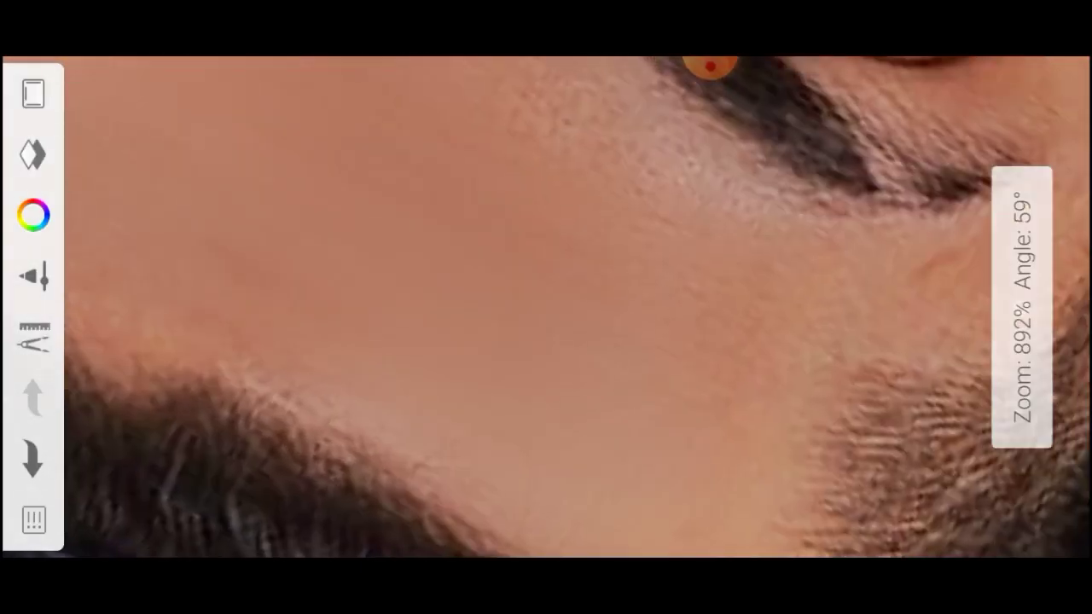
{"action": "scroll", "coordinate": [546, 308], "scroll_direction": "down", "scroll_amount": 3}
{"action": "scroll", "coordinate": [546, 307], "scroll_direction": "up", "scroll_amount": 2}
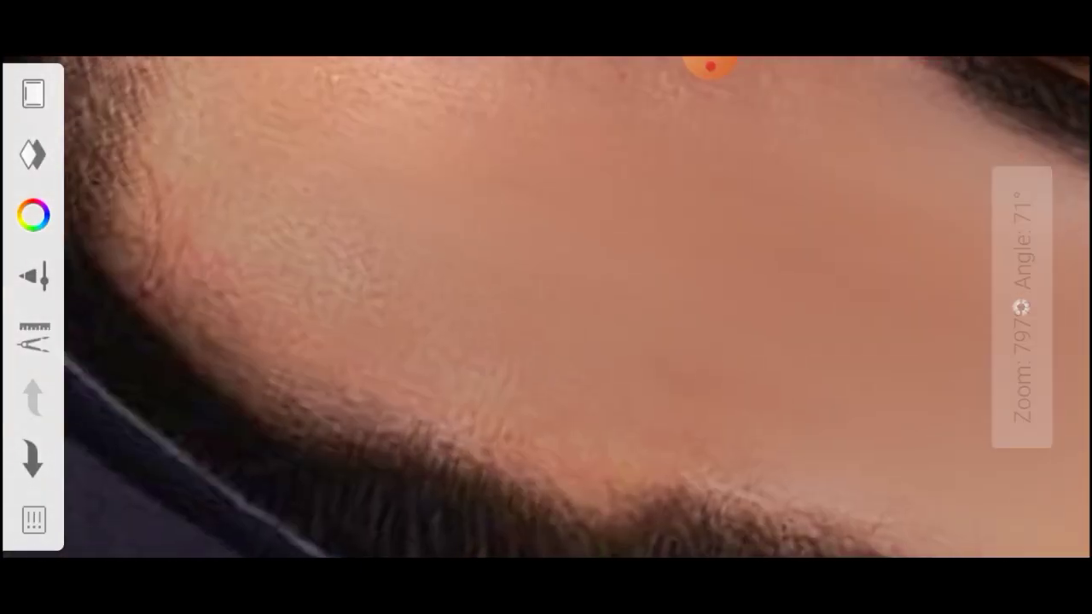
{"action": "left_click_drag", "start_coordinate": [546, 256], "coordinate": [563, 393]}
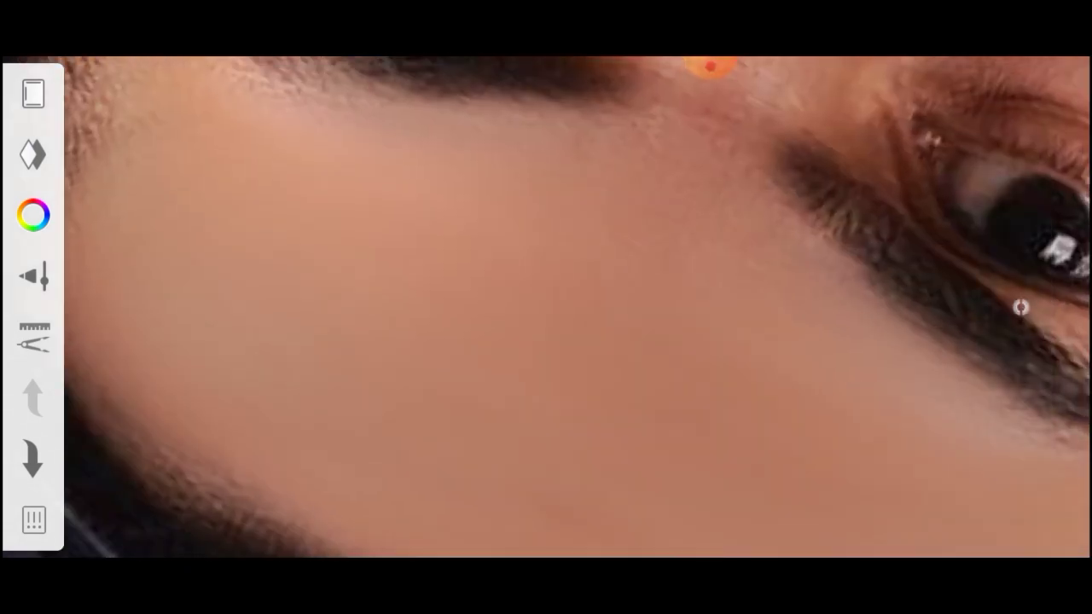
{"action": "mouse_move", "coordinate": [1021, 308]}
{"action": "left_mouse_down"}
{"action": "mouse_move", "coordinate": [853, 342]}
{"action": "mouse_move", "coordinate": [682, 308]}
{"action": "left_mouse_up"}
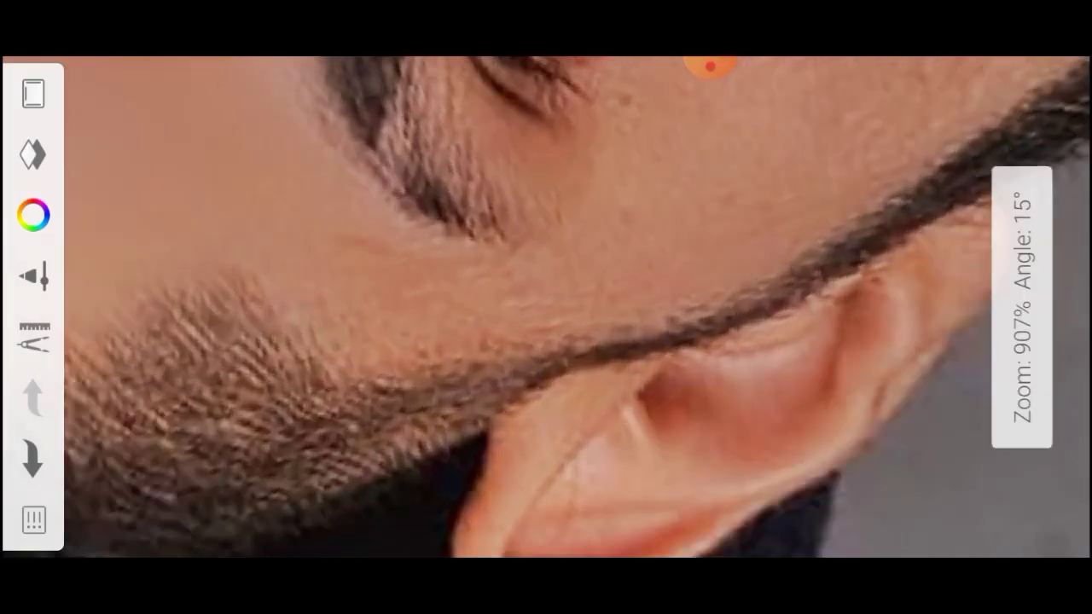
{"action": "left_click_drag", "start_coordinate": [1019, 305], "coordinate": [853, 358]}
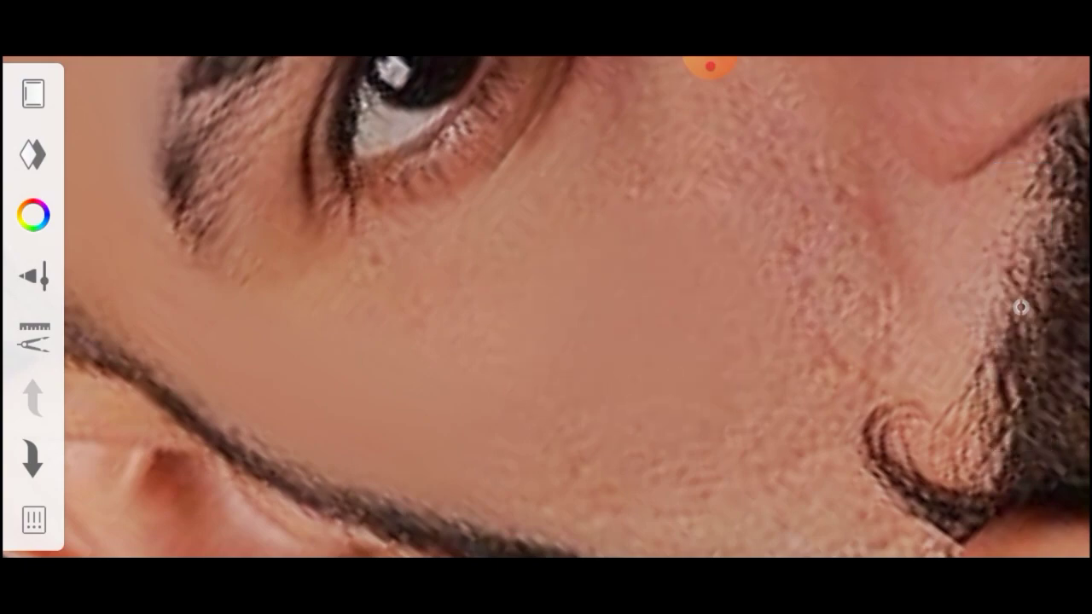
{"action": "left_click_drag", "start_coordinate": [1021, 307], "coordinate": [854, 341]}
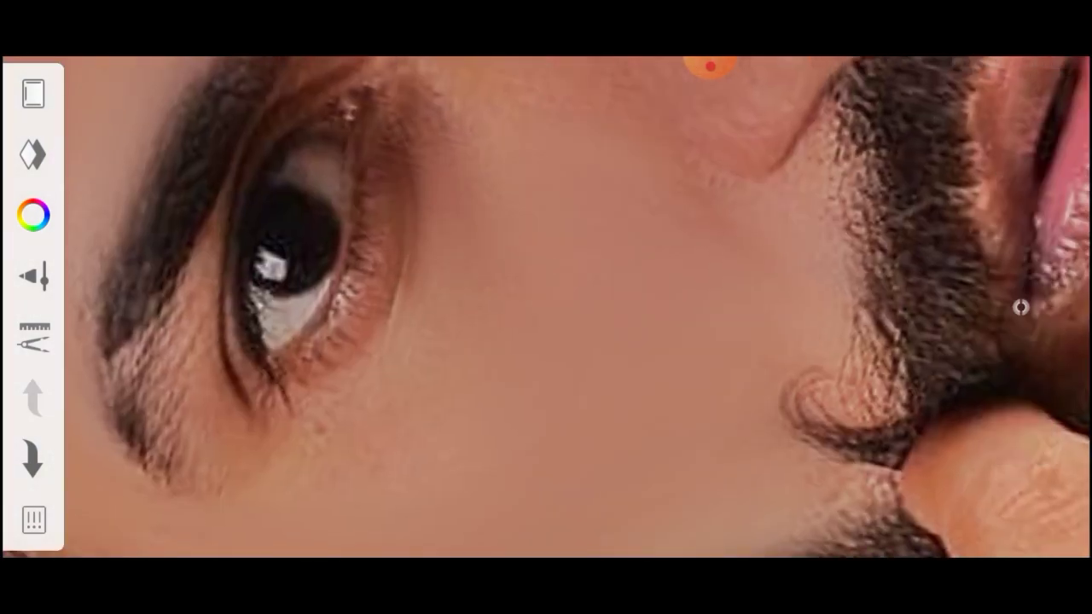
{"action": "left_click_drag", "start_coordinate": [1021, 307], "coordinate": [853, 341]}
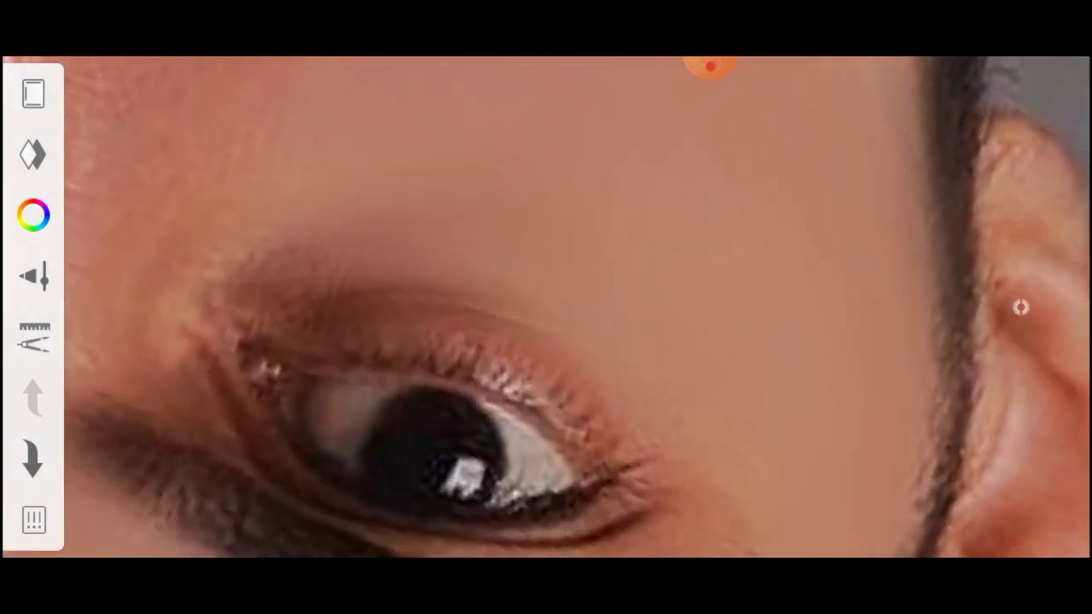
{"action": "left_click_drag", "start_coordinate": [1021, 308], "coordinate": [853, 342]}
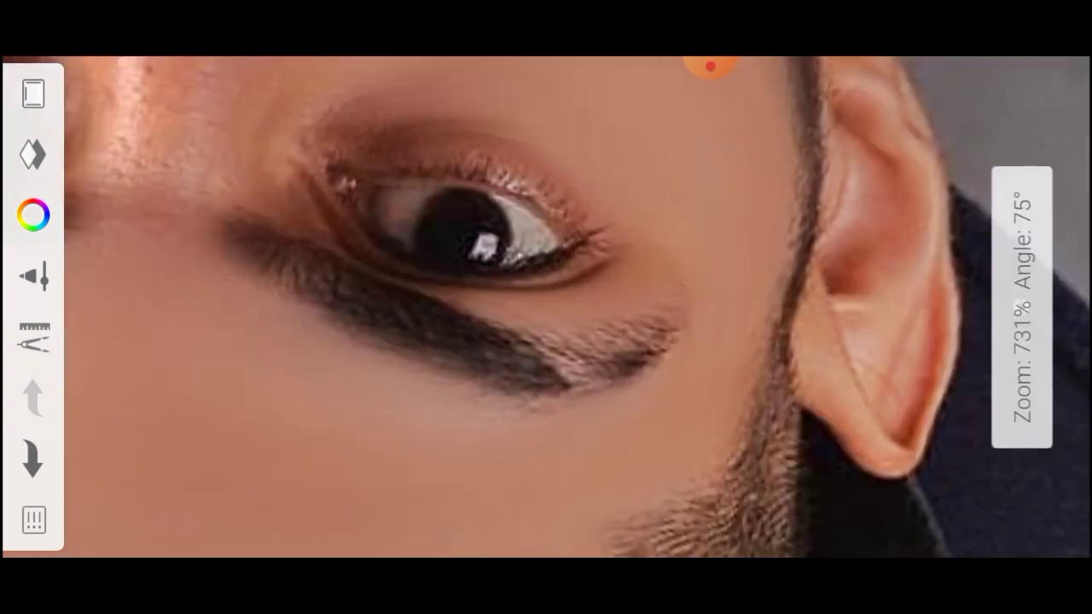
{"action": "left_click_drag", "start_coordinate": [1021, 307], "coordinate": [853, 341]}
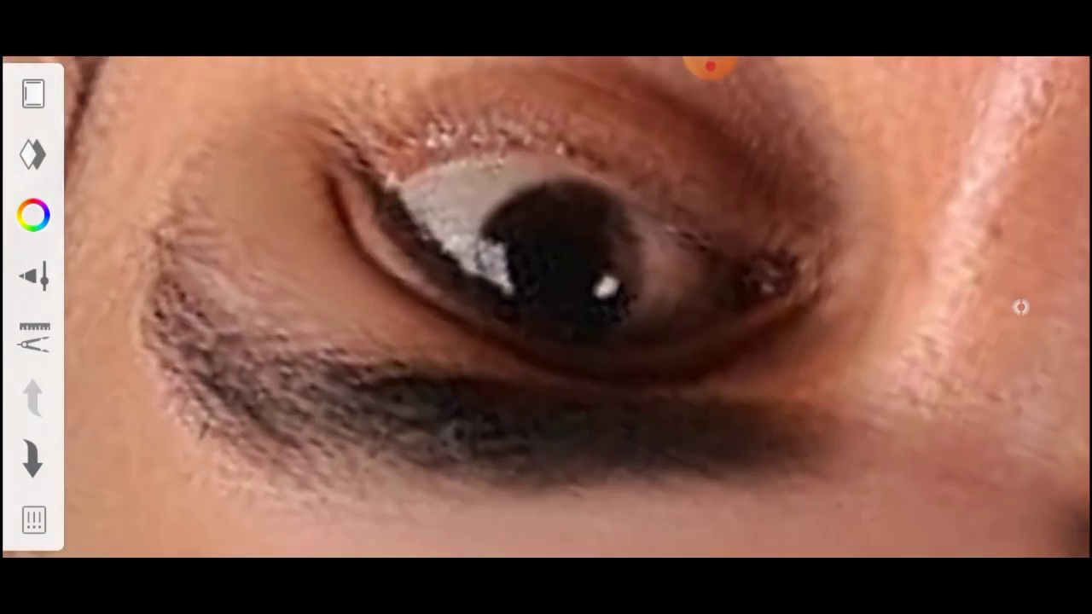
{"action": "left_click_drag", "start_coordinate": [1022, 307], "coordinate": [853, 342]}
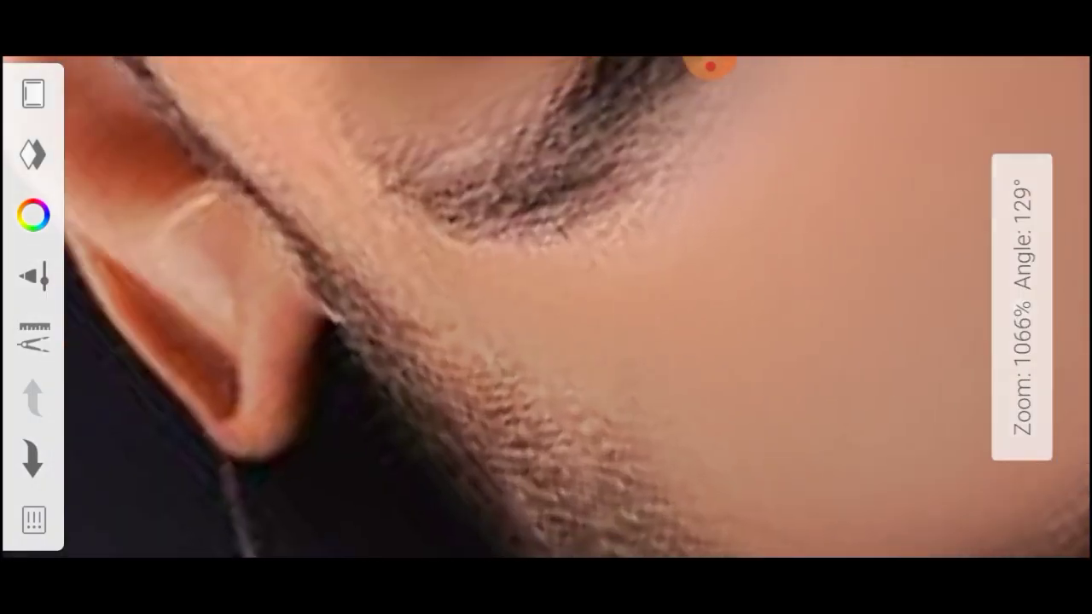
{"action": "left_click_drag", "start_coordinate": [1021, 307], "coordinate": [853, 341]}
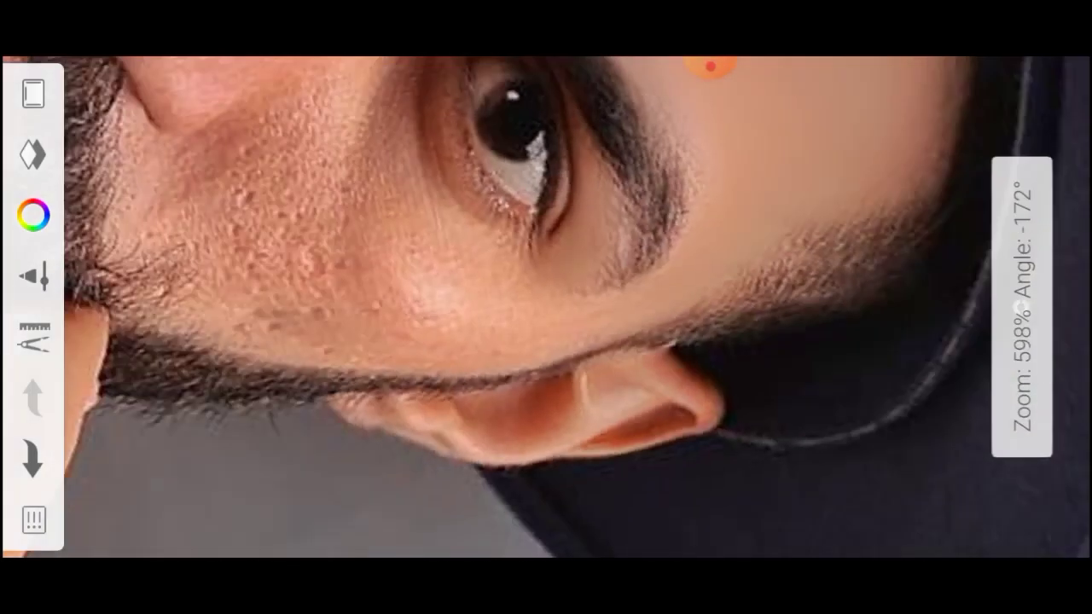
Smooth the skin around the nose, moustache, beard and lips.
{"action": "scroll", "coordinate": [546, 307], "scroll_direction": "up", "scroll_amount": 3}
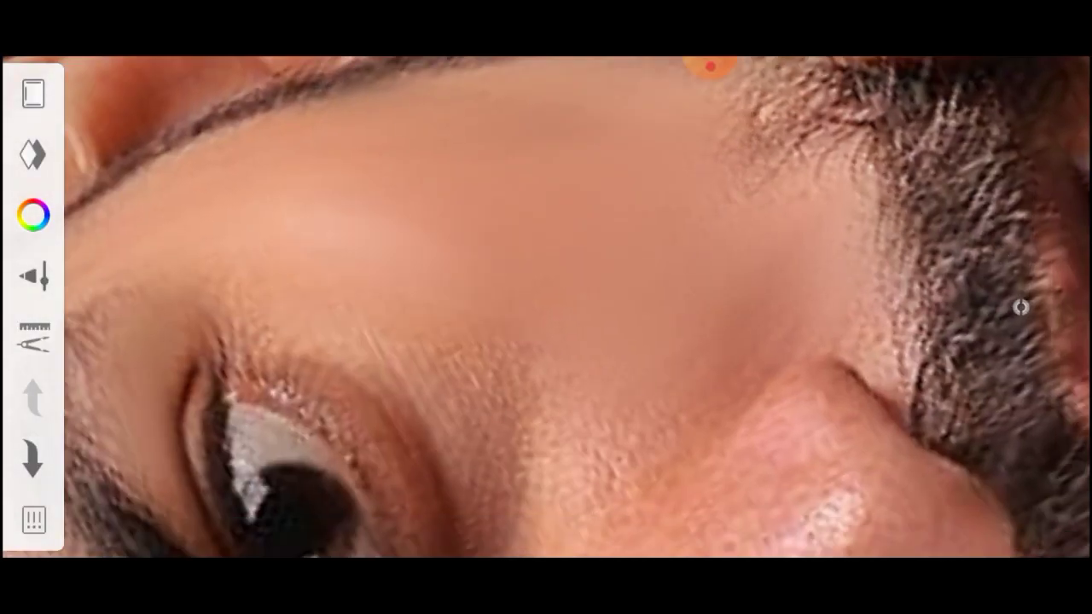
{"action": "left_click_drag", "start_coordinate": [1021, 307], "coordinate": [853, 341]}
{"action": "left_click_drag", "start_coordinate": [1019, 305], "coordinate": [853, 341]}
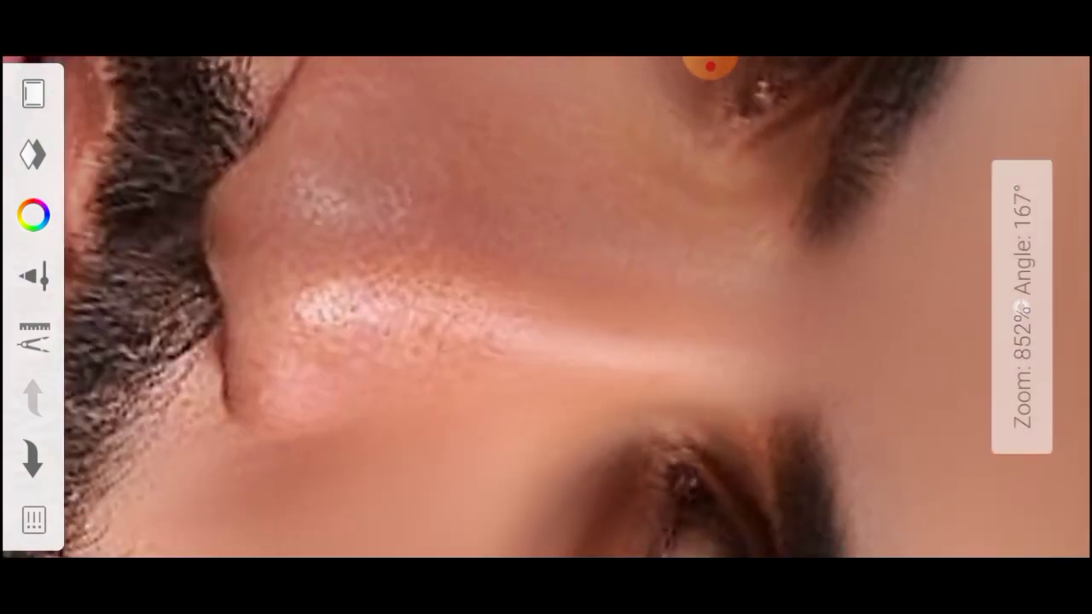
{"action": "left_click_drag", "start_coordinate": [1021, 306], "coordinate": [853, 341]}
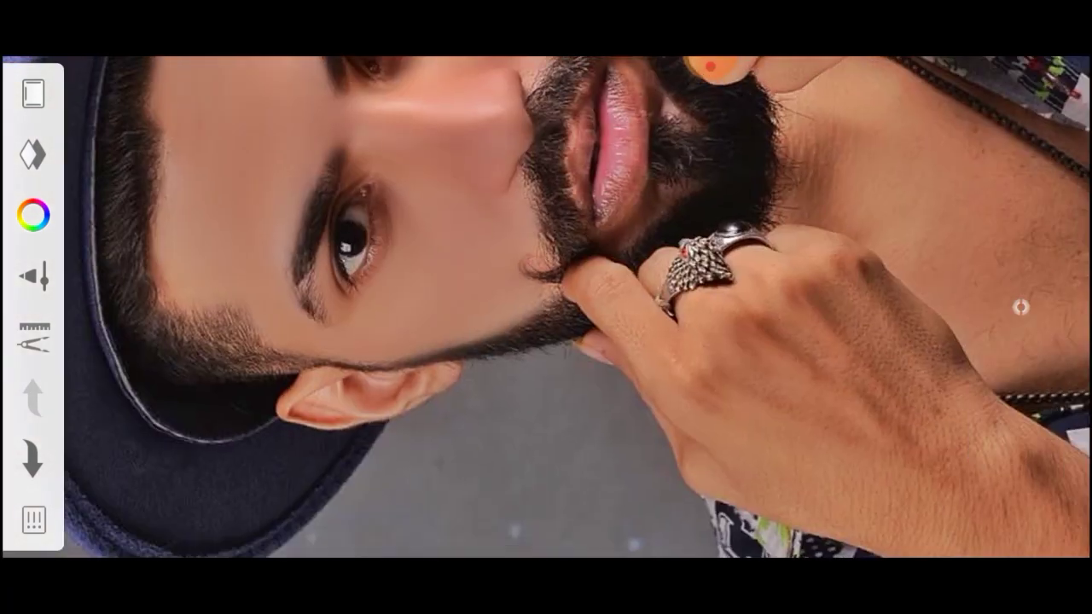
{"action": "left_click_drag", "start_coordinate": [1021, 307], "coordinate": [853, 341]}
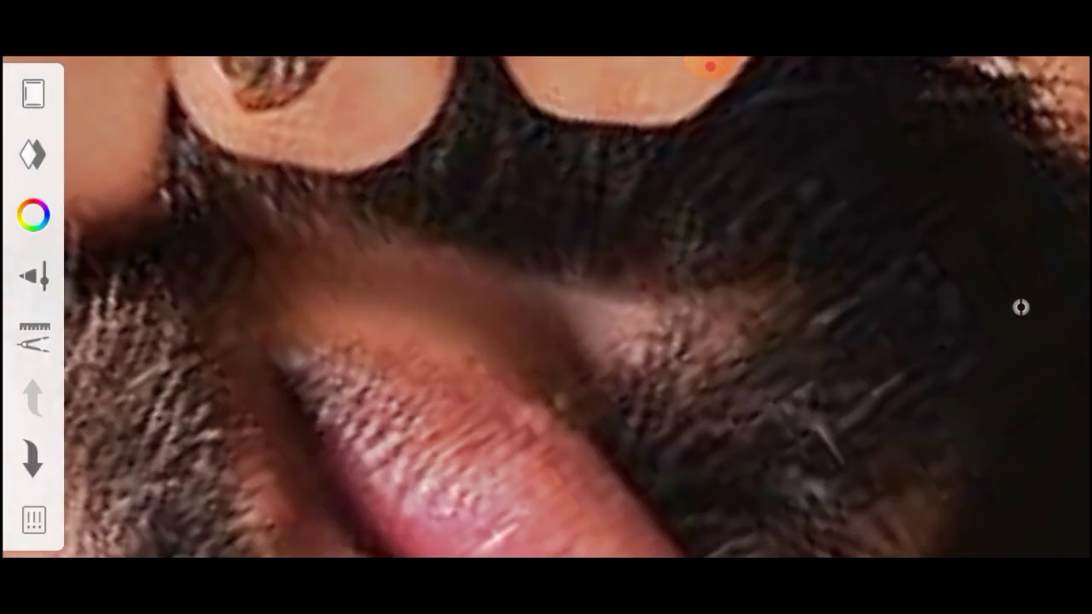
{"action": "left_click_drag", "start_coordinate": [545, 307], "coordinate": [597, 341]}
Smooth the hand skin around the ring, then move onto the neck.
{"action": "left_click_drag", "start_coordinate": [546, 307], "coordinate": [597, 342]}
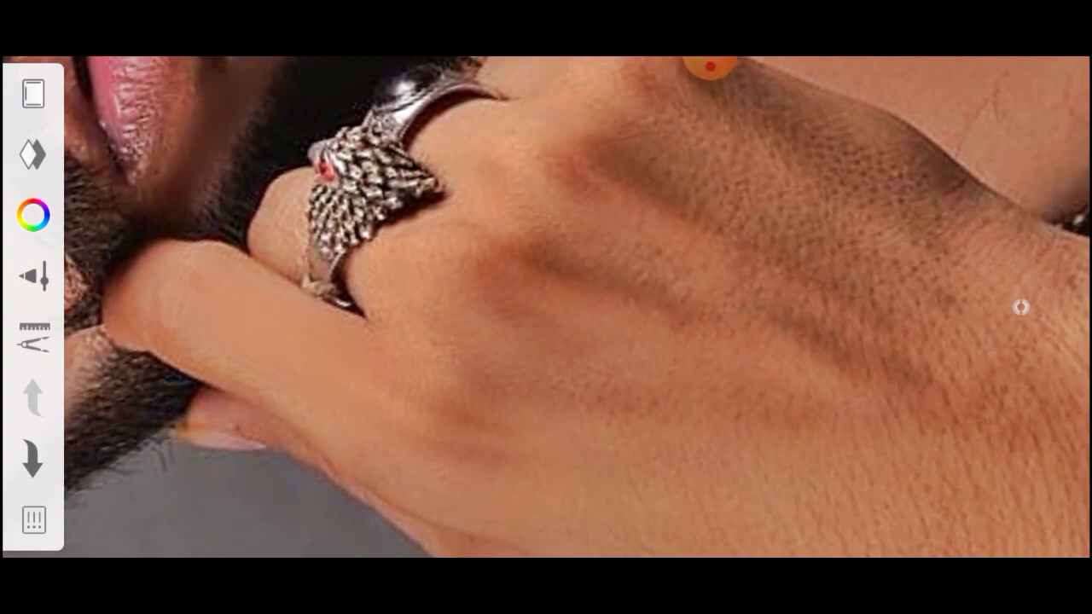
{"action": "left_click_drag", "start_coordinate": [546, 307], "coordinate": [597, 342]}
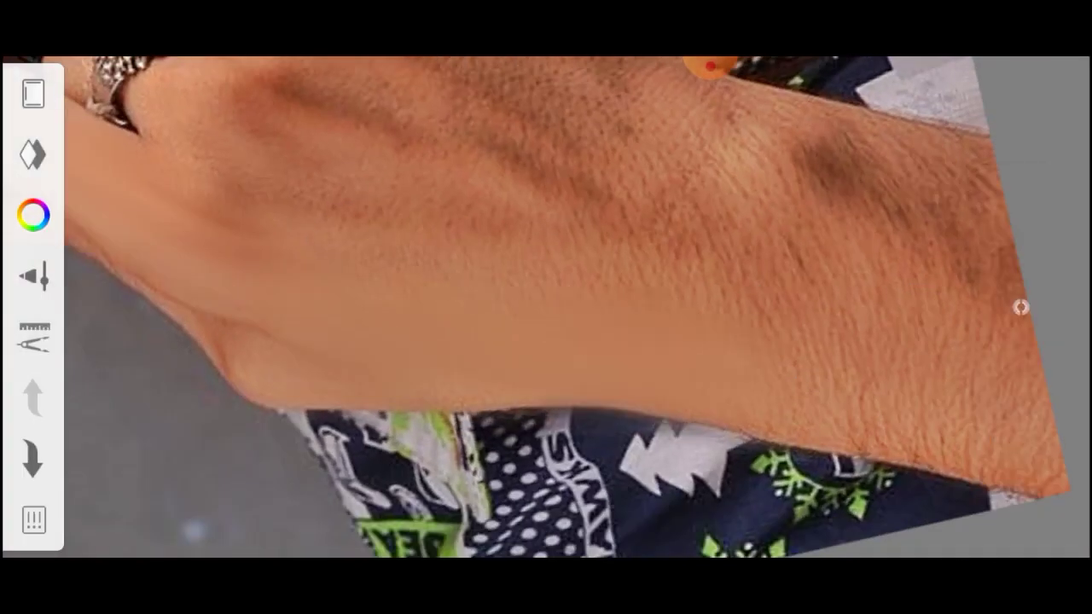
{"action": "left_click_drag", "start_coordinate": [767, 256], "coordinate": [427, 214]}
{"action": "mouse_move", "coordinate": [546, 256]}
{"action": "left_mouse_down"}
{"action": "mouse_move", "coordinate": [511, 324]}
{"action": "mouse_move", "coordinate": [649, 290]}
{"action": "left_mouse_up"}
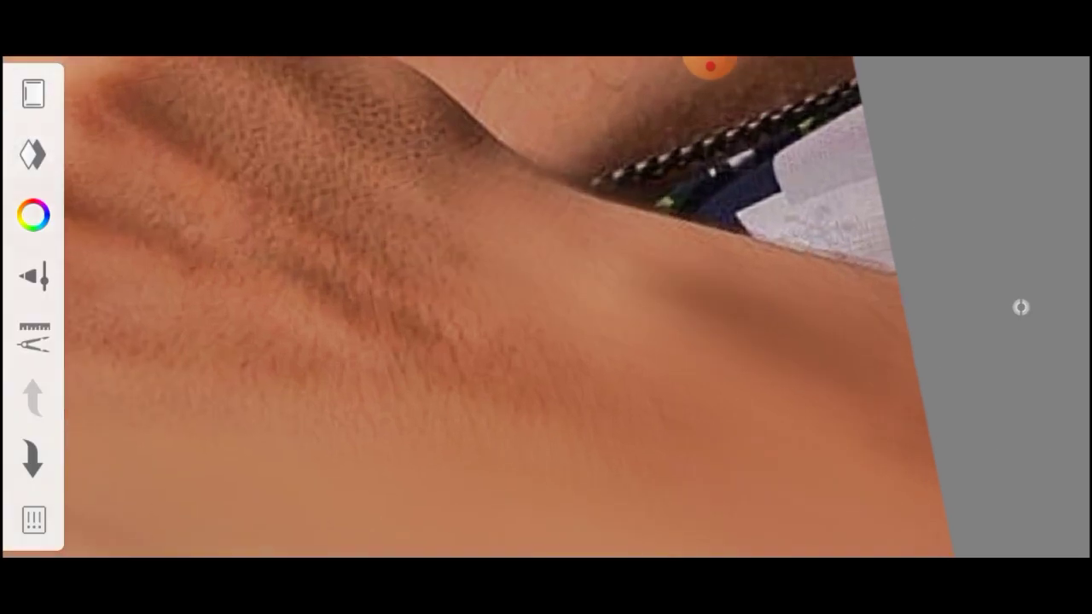
{"action": "mouse_move", "coordinate": [546, 307]}
{"action": "left_mouse_down"}
{"action": "mouse_move", "coordinate": [580, 290]}
{"action": "mouse_move", "coordinate": [478, 256]}
{"action": "left_mouse_up"}
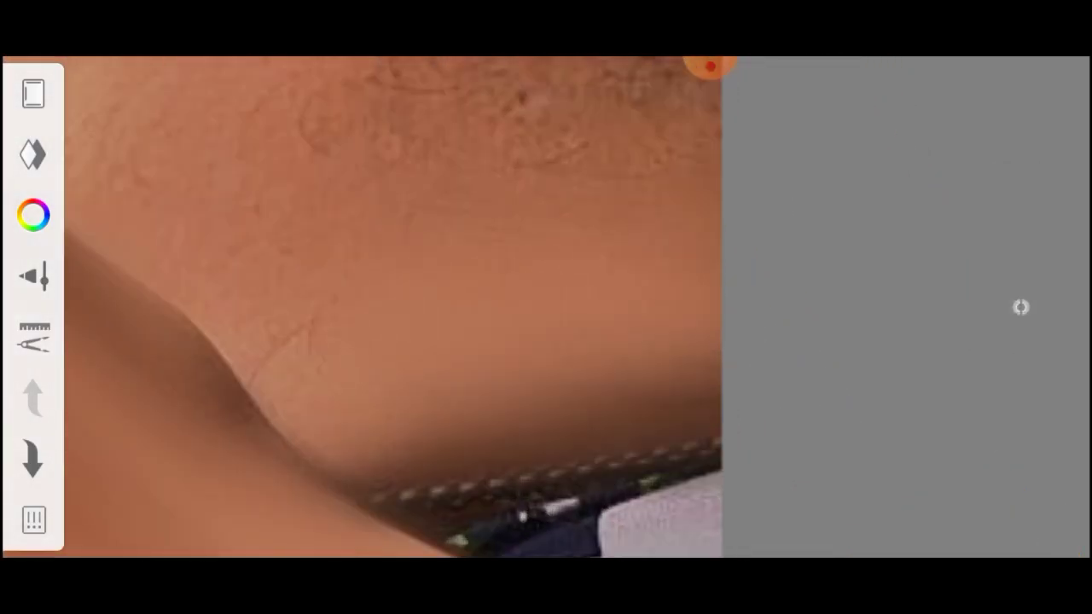
{"action": "mouse_move", "coordinate": [546, 307]}
{"action": "left_mouse_down"}
{"action": "mouse_move", "coordinate": [512, 282]}
{"action": "mouse_move", "coordinate": [512, 324]}
{"action": "mouse_move", "coordinate": [529, 290]}
{"action": "mouse_move", "coordinate": [563, 282]}
{"action": "mouse_move", "coordinate": [512, 290]}
{"action": "mouse_move", "coordinate": [546, 324]}
{"action": "mouse_move", "coordinate": [512, 290]}
{"action": "mouse_move", "coordinate": [546, 324]}
{"action": "mouse_move", "coordinate": [511, 290]}
{"action": "mouse_move", "coordinate": [546, 324]}
{"action": "mouse_move", "coordinate": [511, 290]}
{"action": "mouse_move", "coordinate": [529, 325]}
{"action": "mouse_move", "coordinate": [546, 307]}
{"action": "mouse_move", "coordinate": [537, 298]}
{"action": "left_mouse_up"}
Set the top paint layer's blending mode to Soft Light.
{"action": "scroll", "coordinate": [546, 308], "scroll_direction": "up", "scroll_amount": 2}
{"action": "scroll", "coordinate": [546, 307], "scroll_direction": "up", "scroll_amount": 2}
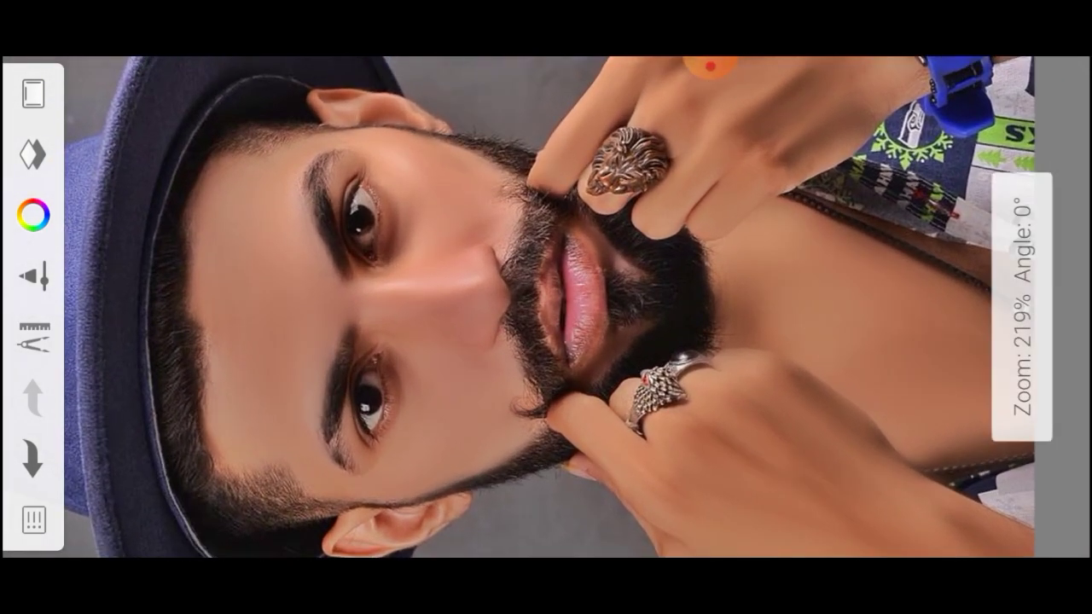
{"action": "left_click", "coordinate": [32, 155]}
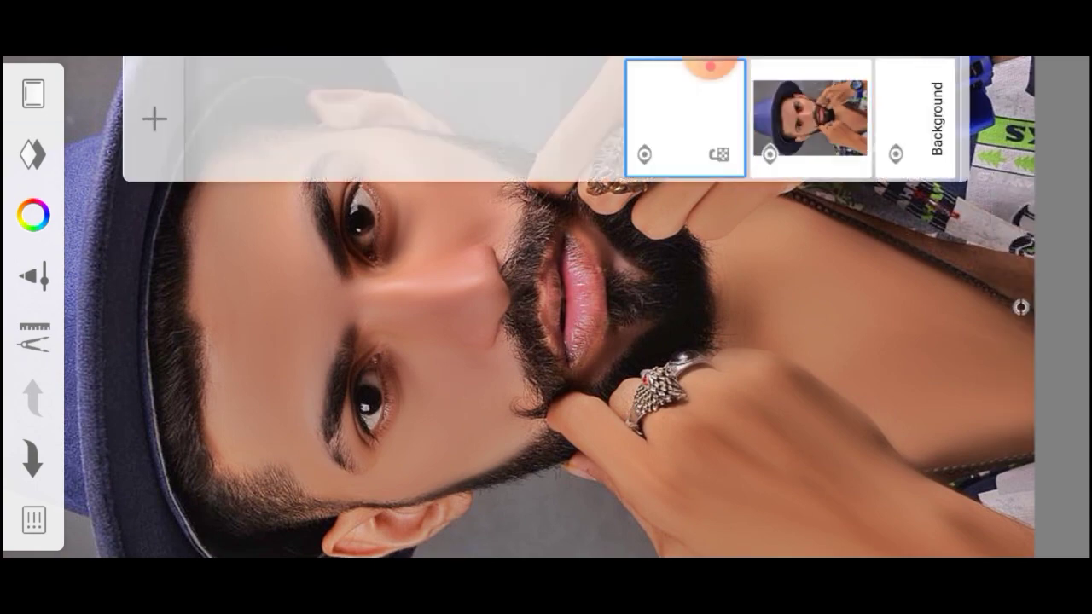
{"action": "left_click", "coordinate": [685, 118]}
{"action": "left_click", "coordinate": [533, 307]}
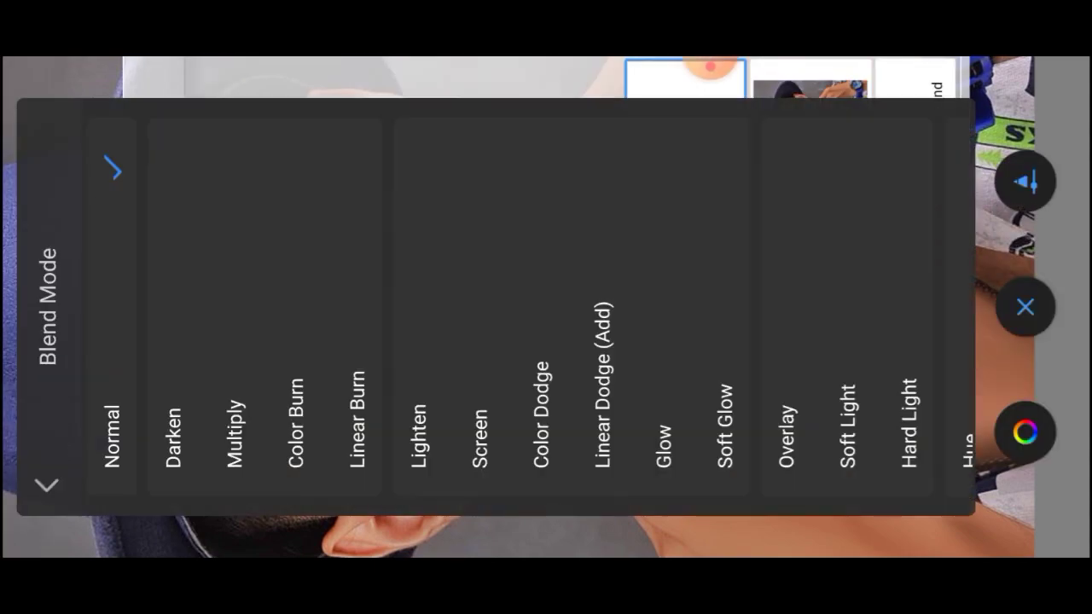
{"action": "left_click", "coordinate": [1025, 307]}
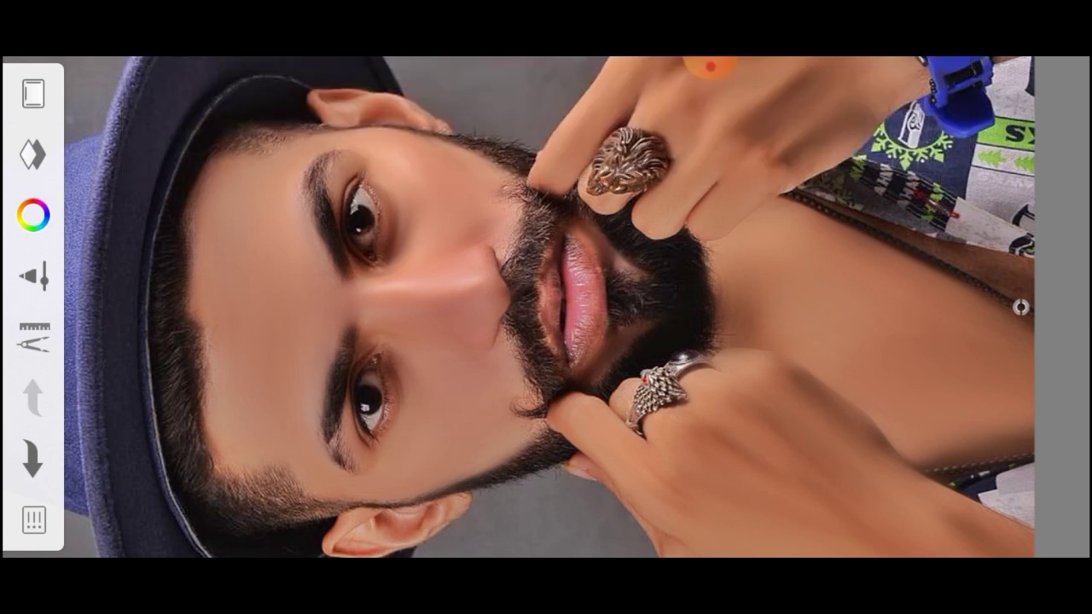
Sample skin tone D6B4A4 from the face and select the Medium Brush.
{"action": "left_click_drag", "start_coordinate": [336, 285], "coordinate": [274, 301]}
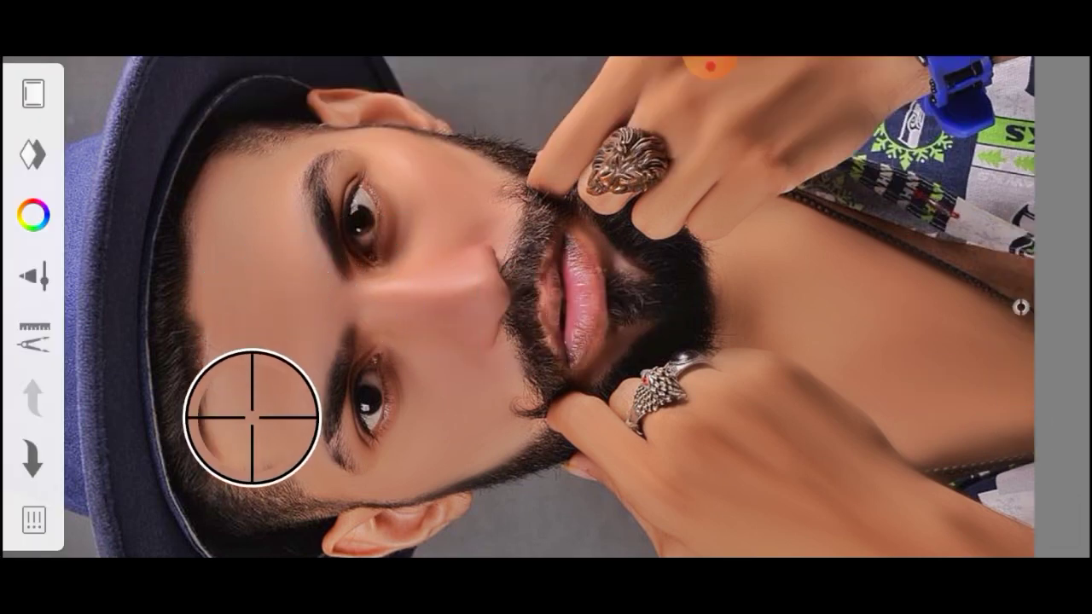
{"action": "left_click", "coordinate": [32, 215]}
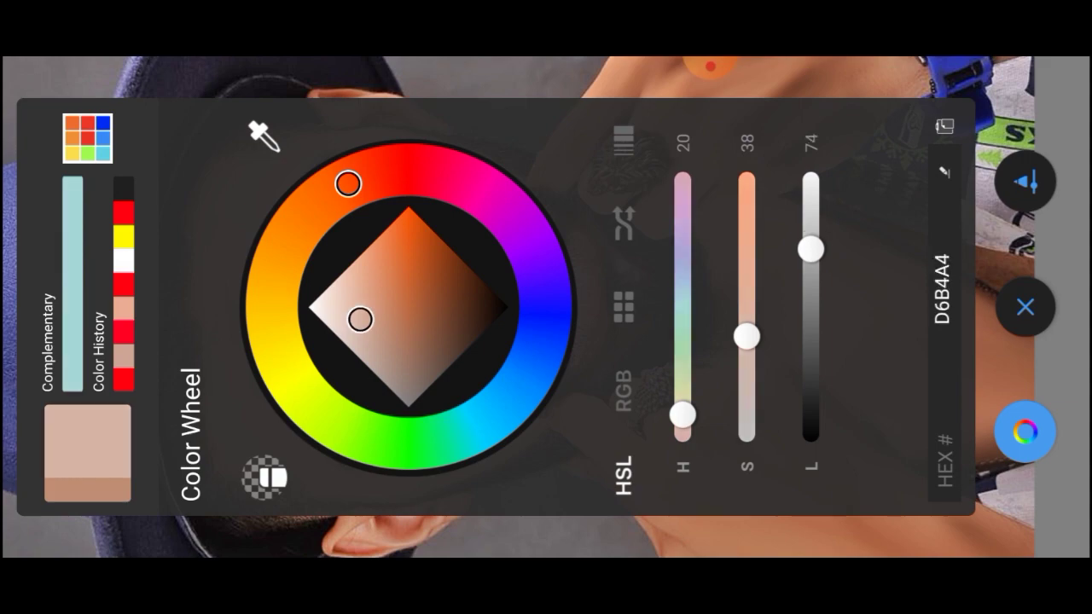
{"action": "left_click", "coordinate": [1025, 180]}
{"action": "left_click", "coordinate": [51, 409]}
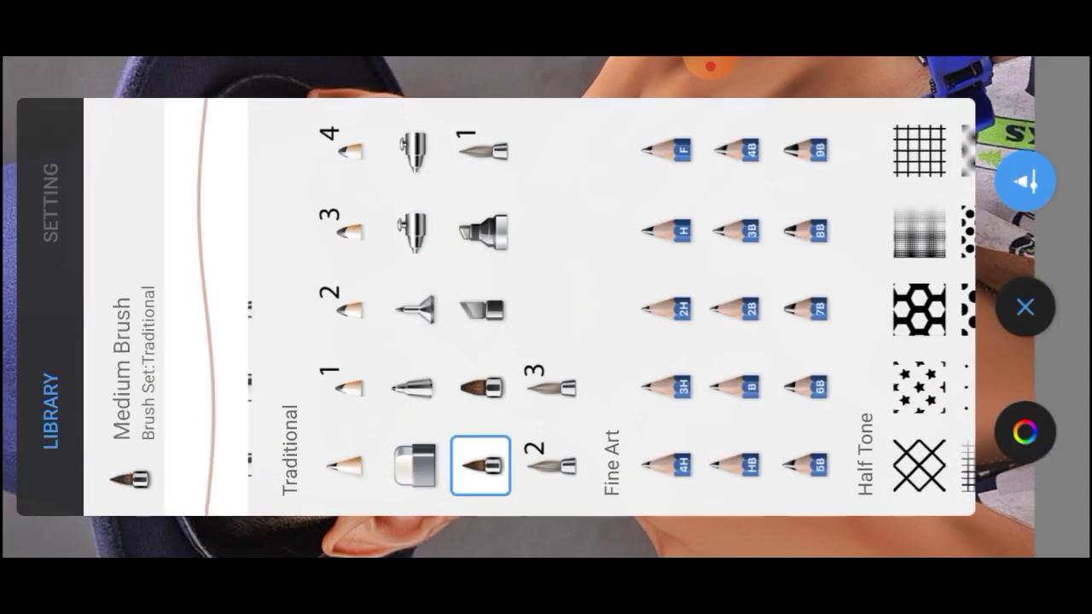
{"action": "left_click", "coordinate": [480, 388]}
{"action": "left_click", "coordinate": [1025, 307]}
Paint skin tone over the cheek, along the beard line and beside the eye.
{"action": "scroll", "coordinate": [546, 307], "scroll_direction": "up", "scroll_amount": 5}
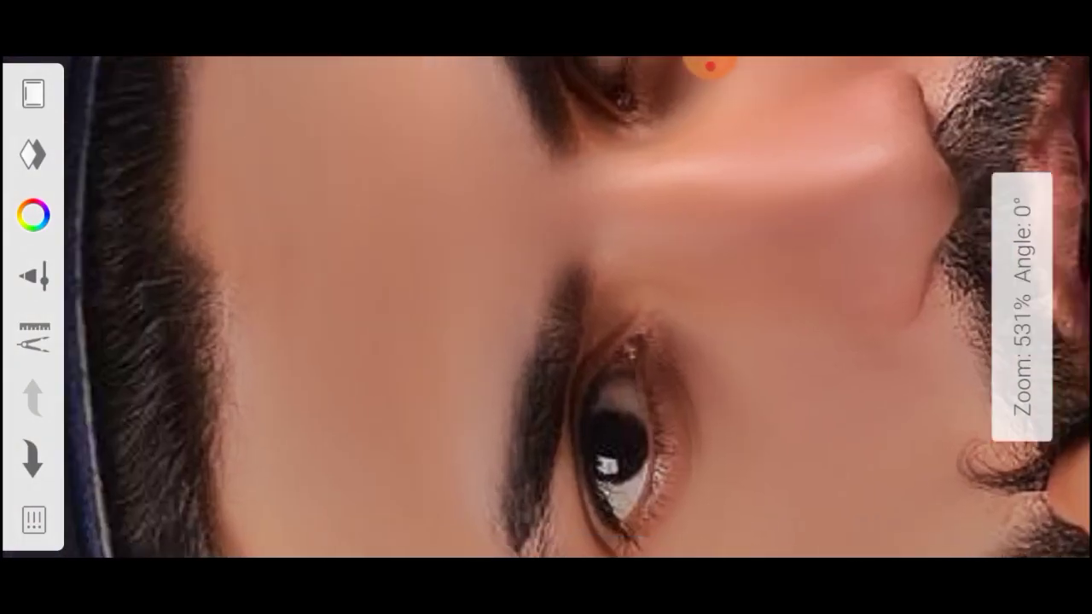
{"action": "left_click_drag", "start_coordinate": [367, 214], "coordinate": [546, 367]}
{"action": "left_click_drag", "start_coordinate": [427, 231], "coordinate": [768, 333]}
{"action": "scroll", "coordinate": [546, 307], "scroll_direction": "up", "scroll_amount": 3}
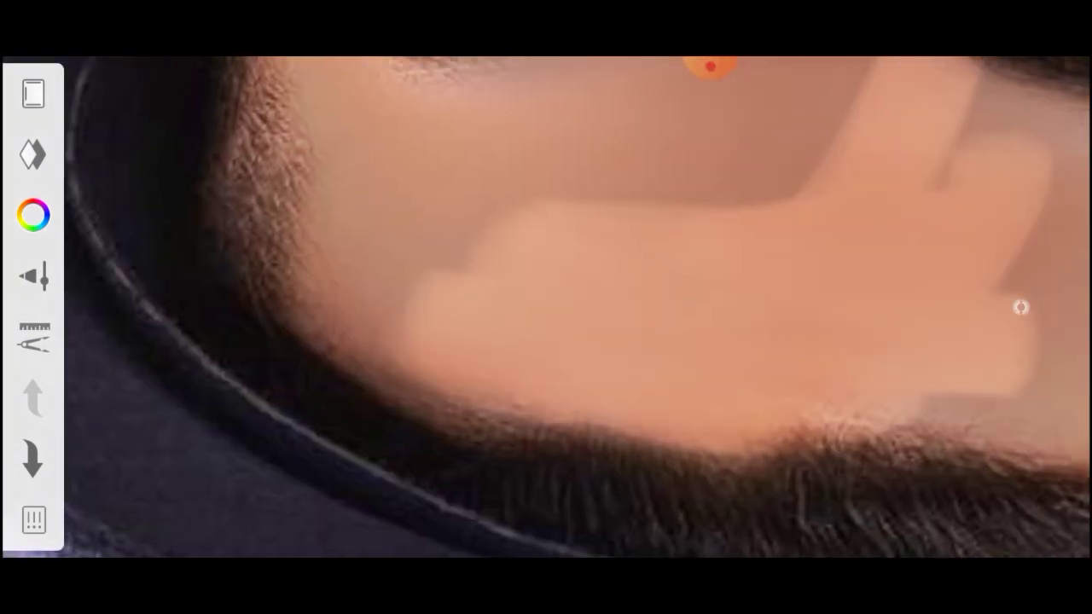
{"action": "scroll", "coordinate": [545, 307], "scroll_direction": "down", "scroll_amount": 3}
{"action": "scroll", "coordinate": [546, 307], "scroll_direction": "up", "scroll_amount": 3}
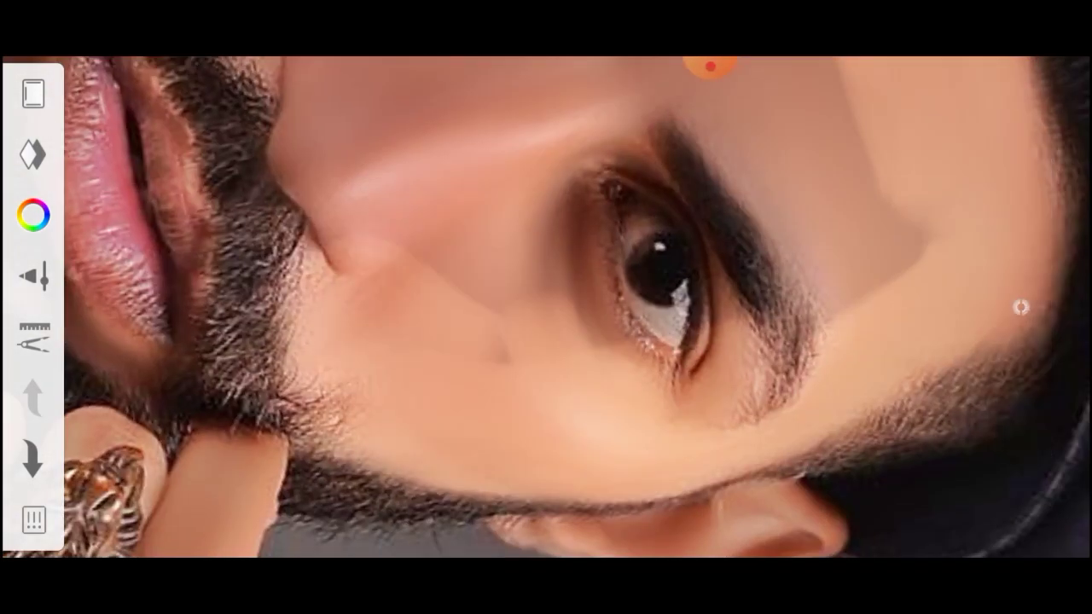
{"action": "left_click_drag", "start_coordinate": [341, 213], "coordinate": [554, 316]}
{"action": "scroll", "coordinate": [546, 307], "scroll_direction": "down", "scroll_amount": 3}
{"action": "scroll", "coordinate": [546, 307], "scroll_direction": "up", "scroll_amount": 3}
{"action": "left_click_drag", "start_coordinate": [187, 256], "coordinate": [477, 401]}
{"action": "scroll", "coordinate": [546, 307], "scroll_direction": "down", "scroll_amount": 3}
{"action": "scroll", "coordinate": [546, 307], "scroll_direction": "up", "scroll_amount": 3}
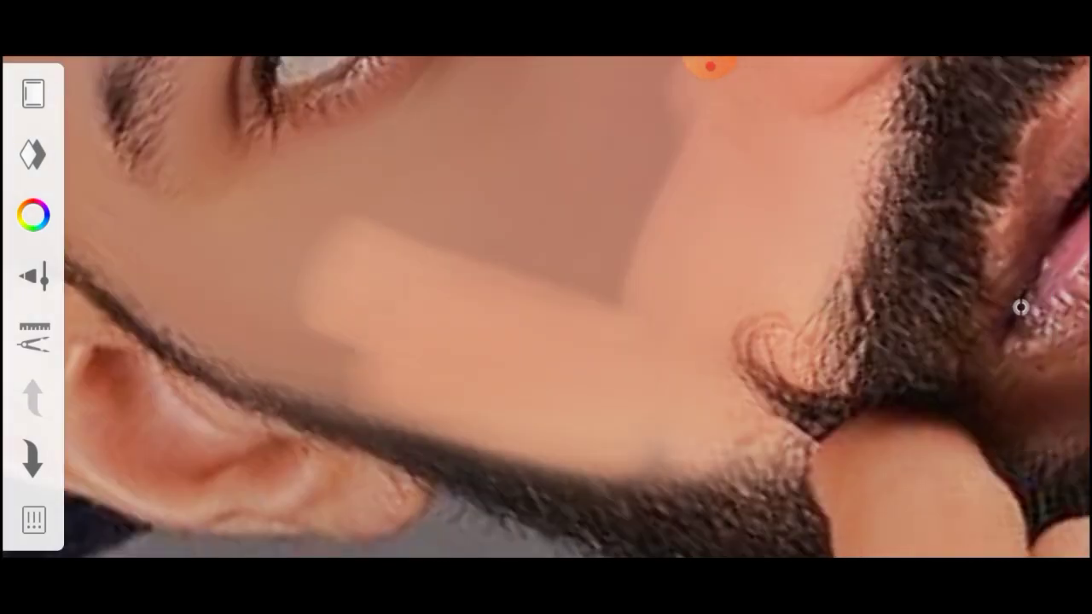
{"action": "scroll", "coordinate": [546, 307], "scroll_direction": "up", "scroll_amount": 3}
{"action": "left_click_drag", "start_coordinate": [163, 255], "coordinate": [358, 239]}
Zoom around the face, neck and hands to review the skin-tone paint.
{"action": "scroll", "coordinate": [546, 308], "scroll_direction": "down", "scroll_amount": 3}
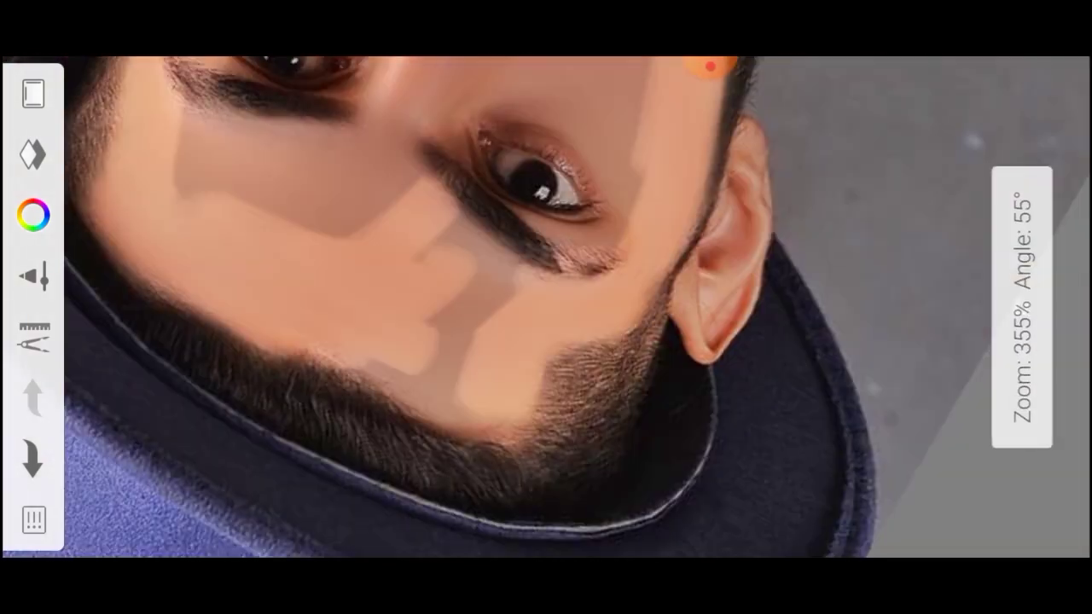
{"action": "scroll", "coordinate": [546, 307], "scroll_direction": "up", "scroll_amount": 3}
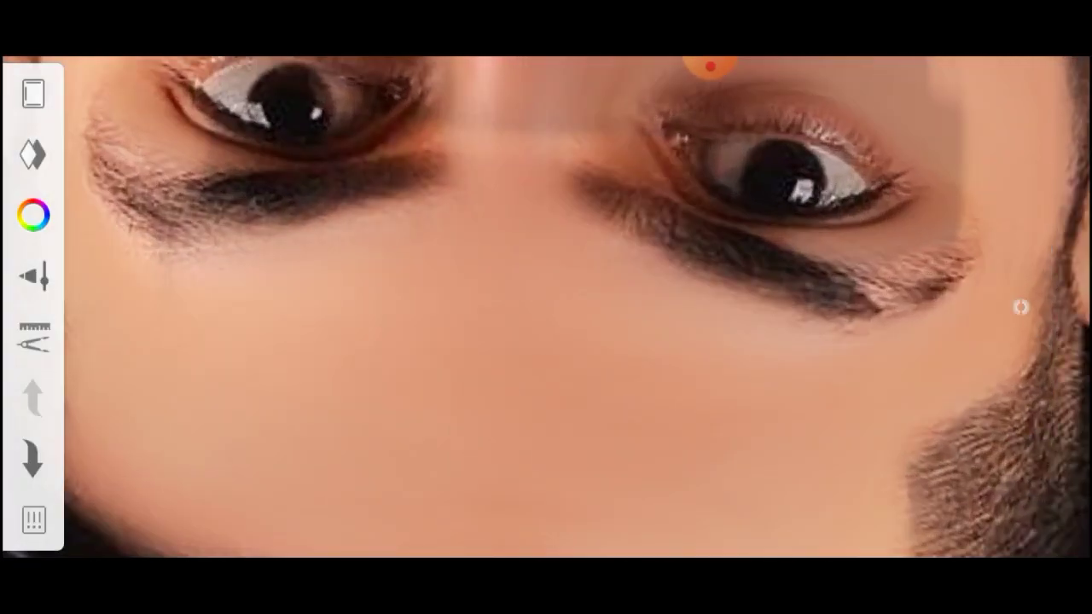
{"action": "scroll", "coordinate": [546, 307], "scroll_direction": "down", "scroll_amount": 3}
{"action": "scroll", "coordinate": [546, 307], "scroll_direction": "up", "scroll_amount": 2}
{"action": "scroll", "coordinate": [546, 307], "scroll_direction": "up", "scroll_amount": 3}
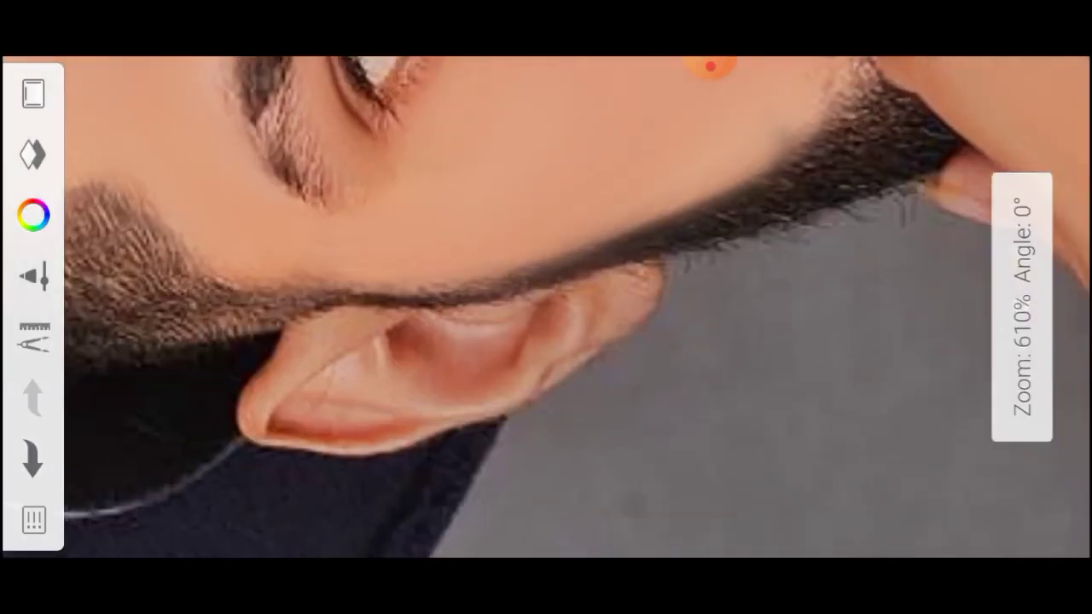
{"action": "scroll", "coordinate": [546, 307], "scroll_direction": "up", "scroll_amount": 2}
{"action": "scroll", "coordinate": [546, 307], "scroll_direction": "down", "scroll_amount": 3}
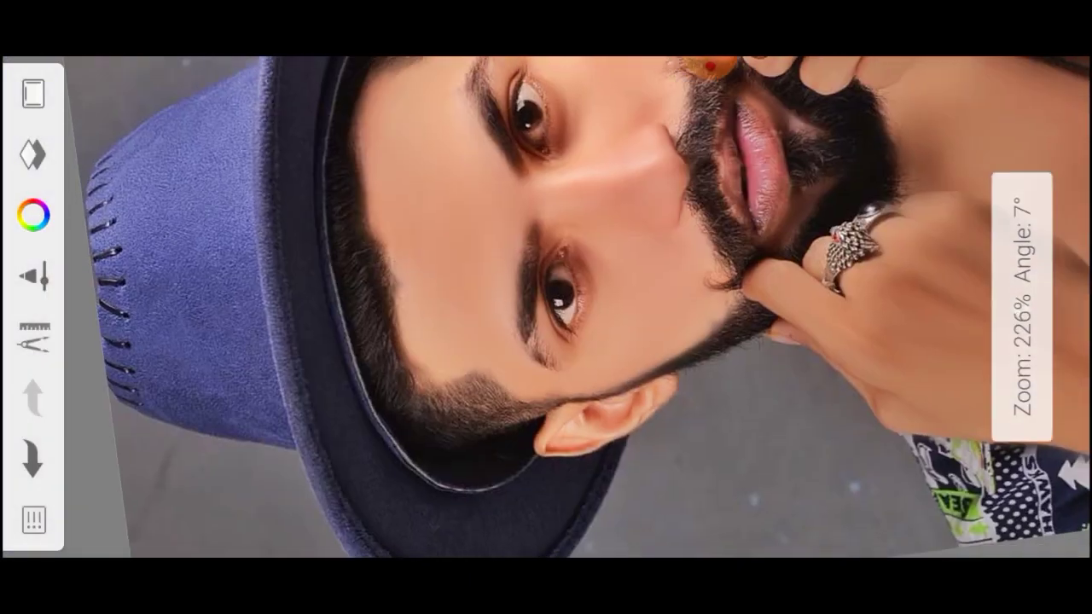
{"action": "scroll", "coordinate": [546, 308], "scroll_direction": "up", "scroll_amount": 3}
{"action": "scroll", "coordinate": [546, 307], "scroll_direction": "down", "scroll_amount": 1}
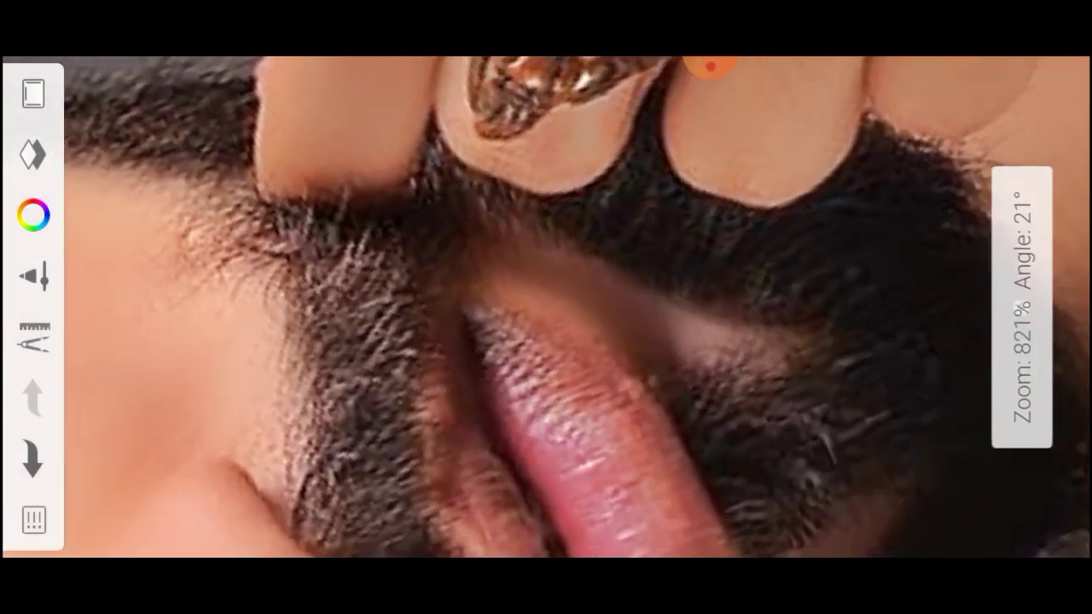
{"action": "scroll", "coordinate": [546, 307], "scroll_direction": "down", "scroll_amount": 3}
{"action": "scroll", "coordinate": [546, 307], "scroll_direction": "up", "scroll_amount": 1}
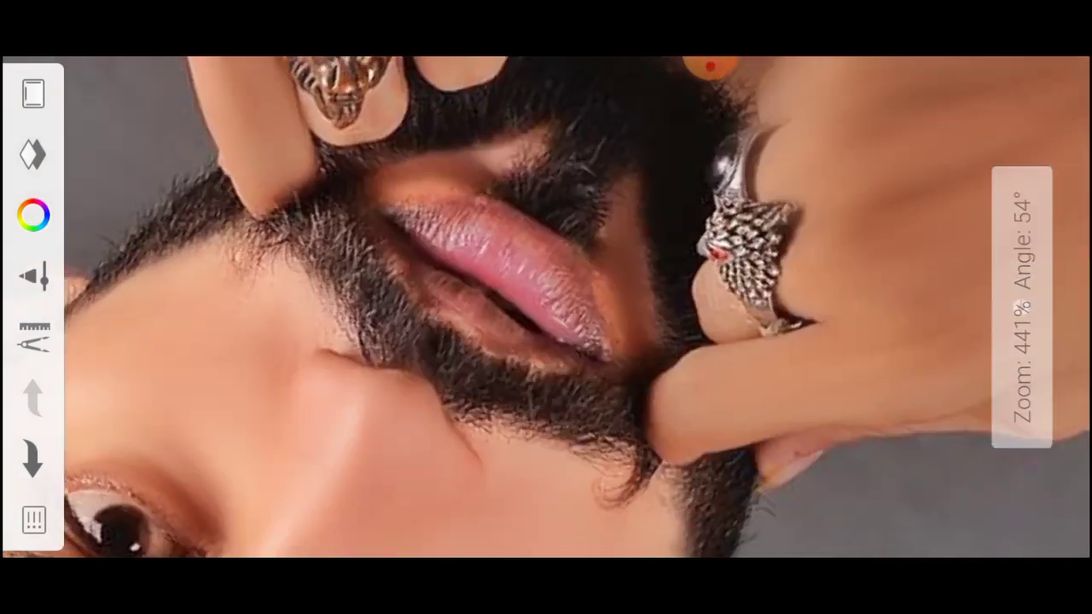
{"action": "scroll", "coordinate": [1021, 307], "scroll_direction": "up", "scroll_amount": 2}
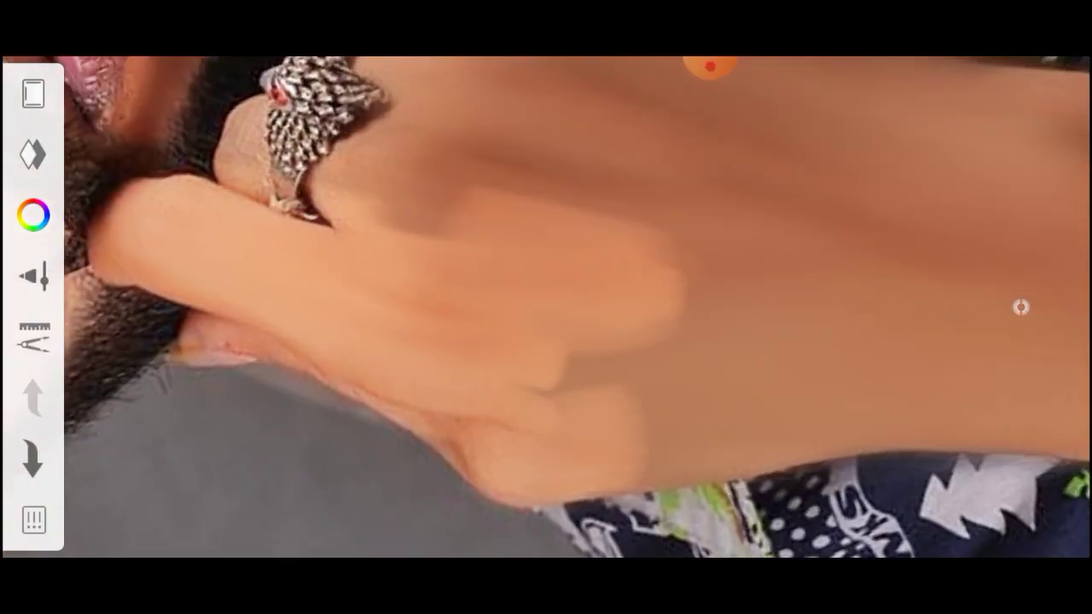
{"action": "scroll", "coordinate": [546, 307], "scroll_direction": "down", "scroll_amount": 2}
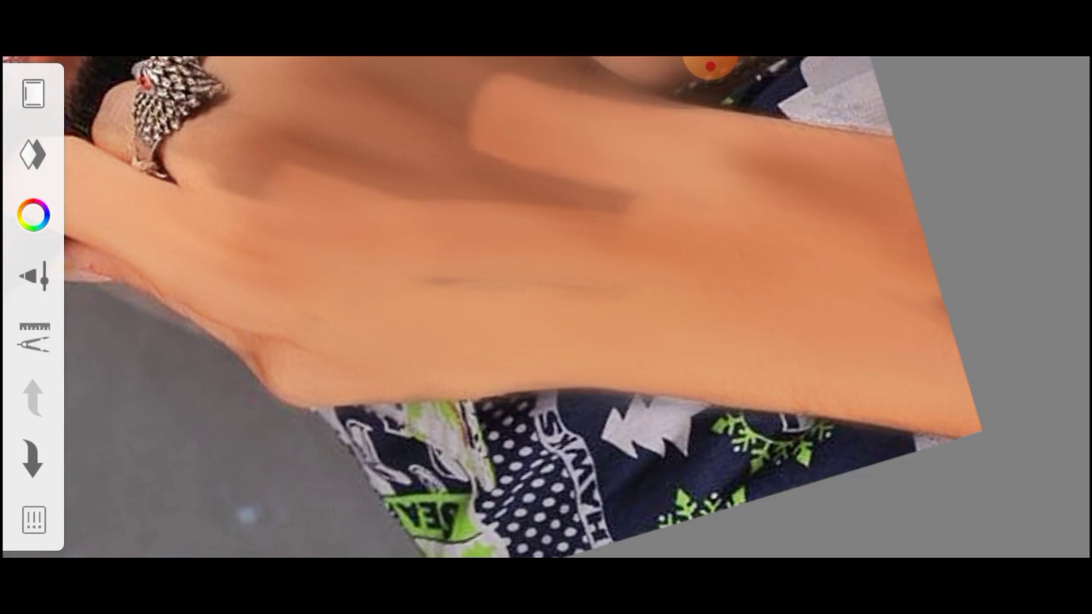
{"action": "scroll", "coordinate": [546, 307], "scroll_direction": "up", "scroll_amount": 2}
{"action": "scroll", "coordinate": [546, 307], "scroll_direction": "up", "scroll_amount": 2}
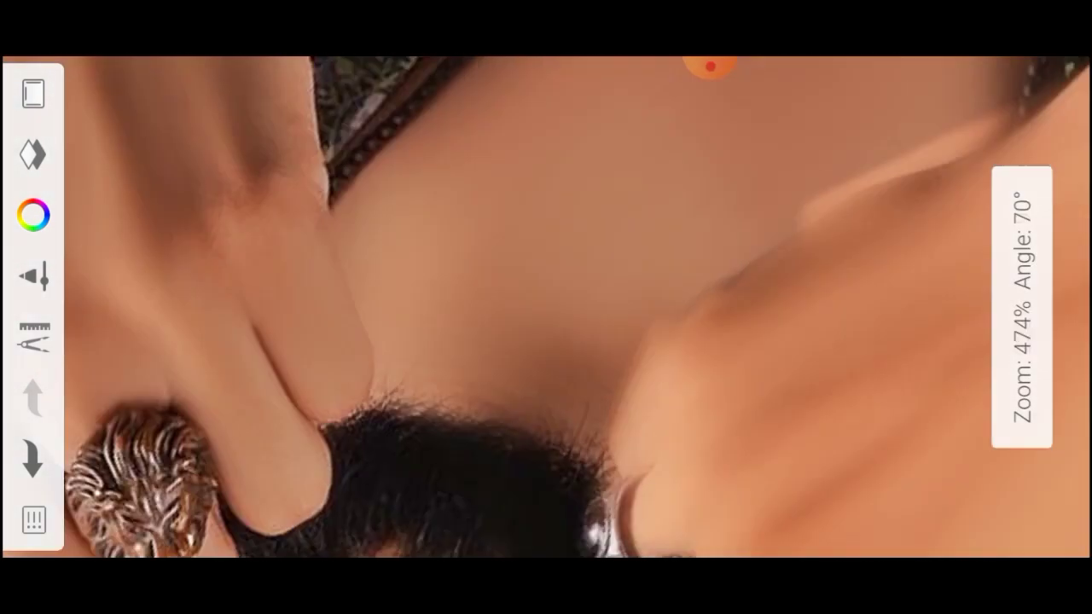
{"action": "scroll", "coordinate": [546, 307], "scroll_direction": "up", "scroll_amount": 1}
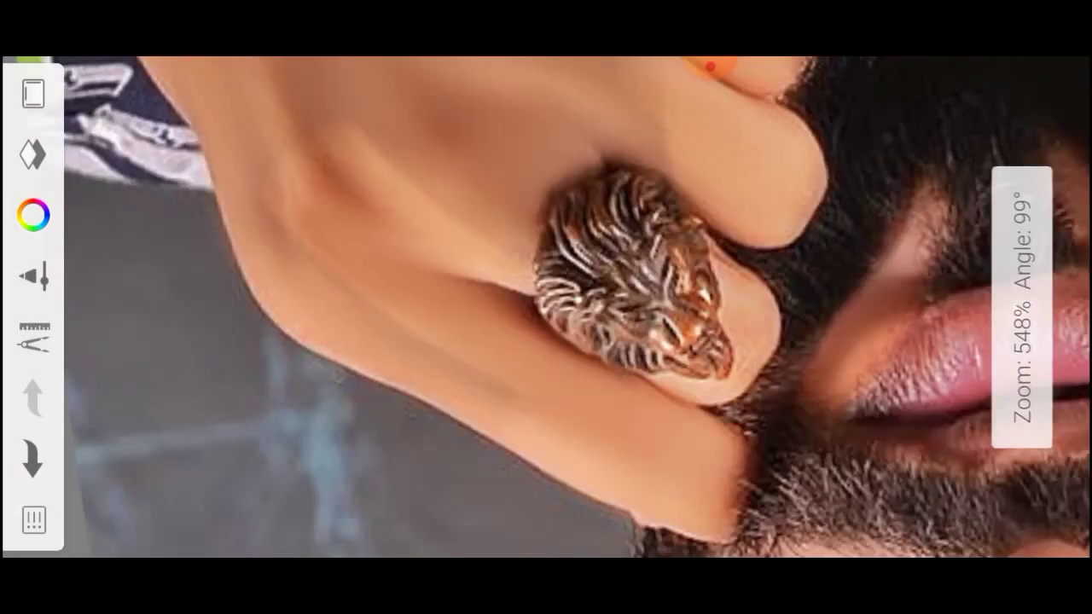
{"action": "scroll", "coordinate": [546, 307], "scroll_direction": "down", "scroll_amount": 2}
{"action": "scroll", "coordinate": [546, 307], "scroll_direction": "up", "scroll_amount": 1}
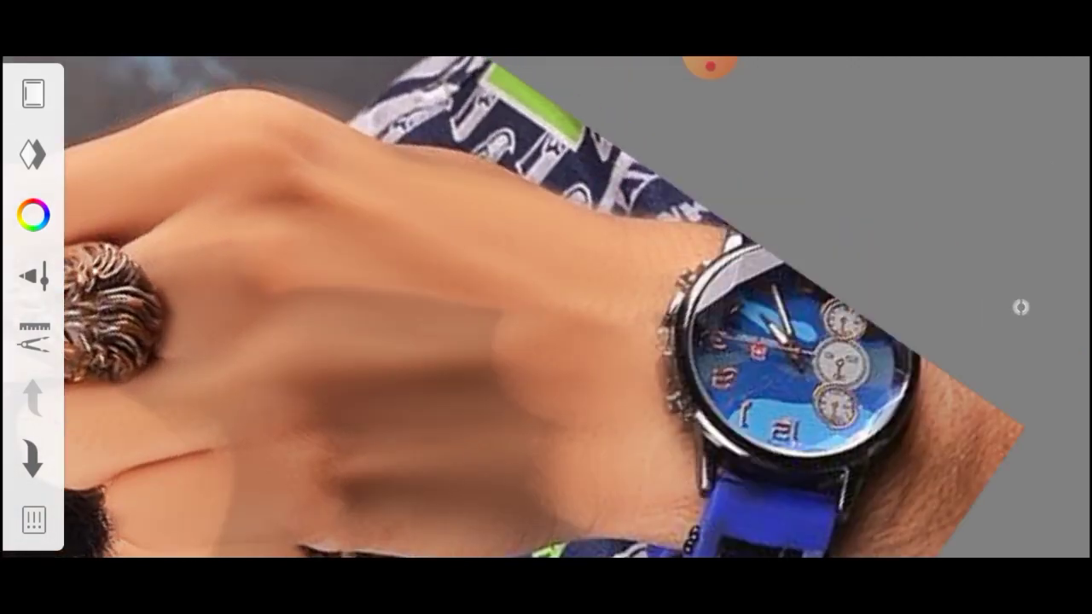
{"action": "scroll", "coordinate": [546, 307], "scroll_direction": "up", "scroll_amount": 1}
{"action": "scroll", "coordinate": [546, 307], "scroll_direction": "down", "scroll_amount": 2}
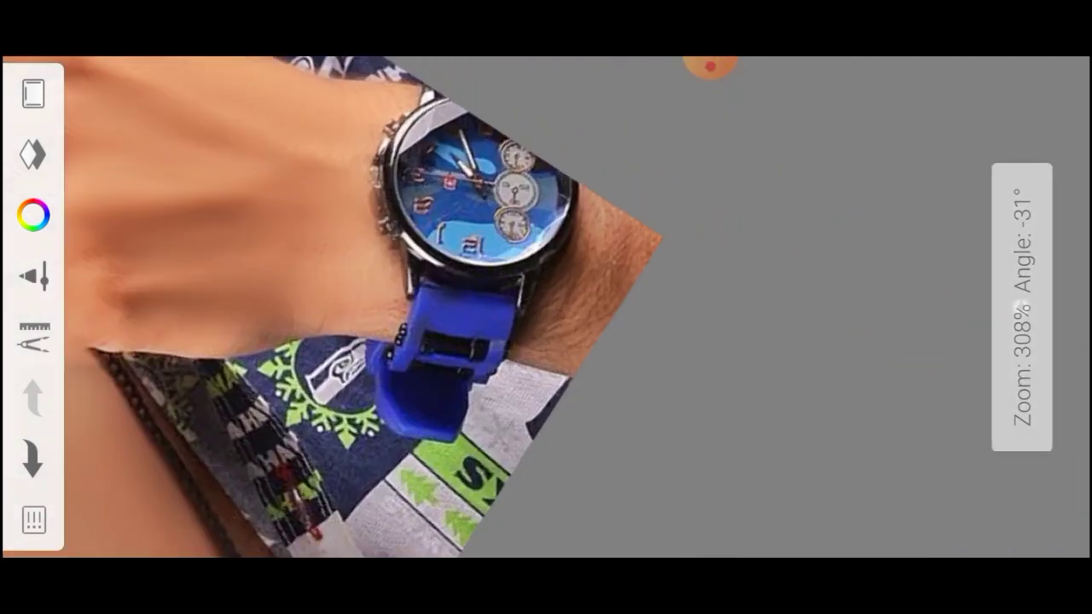
{"action": "scroll", "coordinate": [546, 307], "scroll_direction": "down", "scroll_amount": 1}
{"action": "scroll", "coordinate": [1021, 307], "scroll_direction": "up", "scroll_amount": 1}
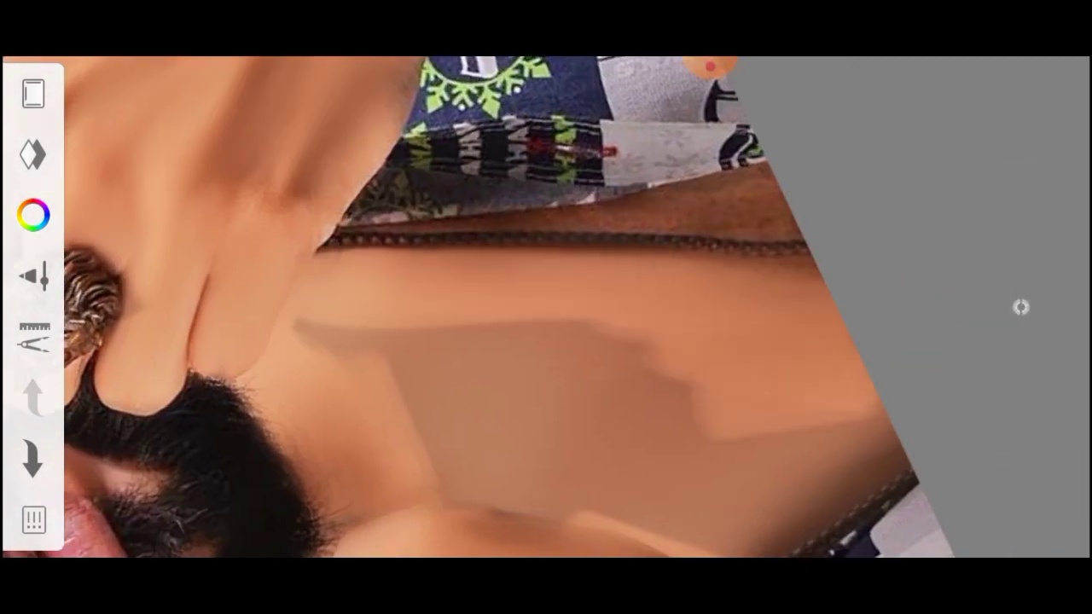
{"action": "scroll", "coordinate": [1020, 308], "scroll_direction": "up", "scroll_amount": 1}
{"action": "scroll", "coordinate": [1020, 307], "scroll_direction": "down", "scroll_amount": 1}
{"action": "scroll", "coordinate": [1020, 307], "scroll_direction": "down", "scroll_amount": 1}
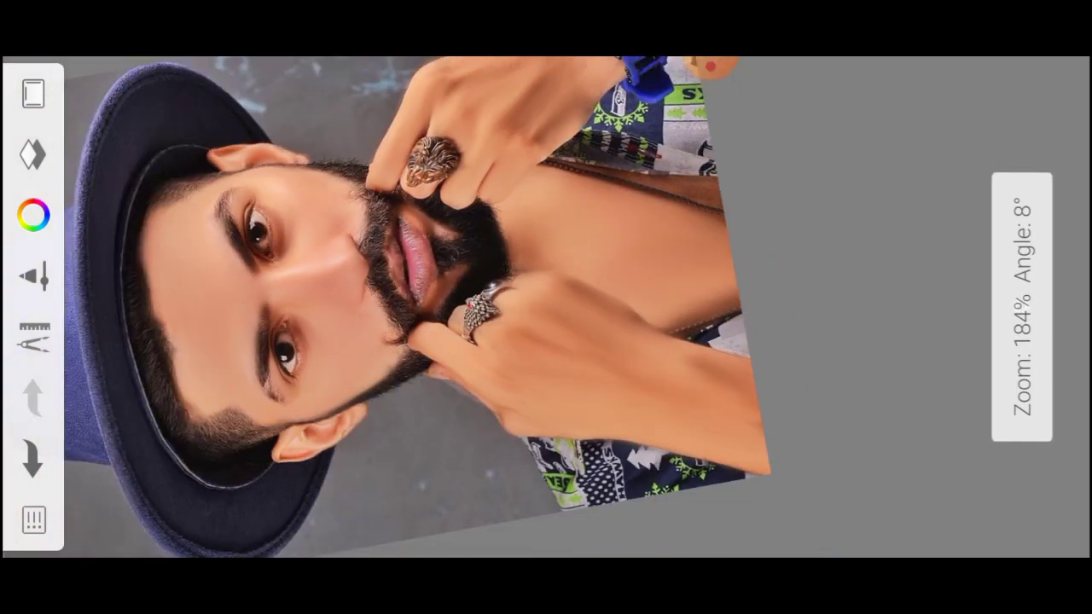
{"action": "scroll", "coordinate": [1020, 307], "scroll_direction": "down", "scroll_amount": 1}
{"action": "scroll", "coordinate": [545, 307], "scroll_direction": "up", "scroll_amount": 1}
{"action": "scroll", "coordinate": [546, 307], "scroll_direction": "up", "scroll_amount": 1}
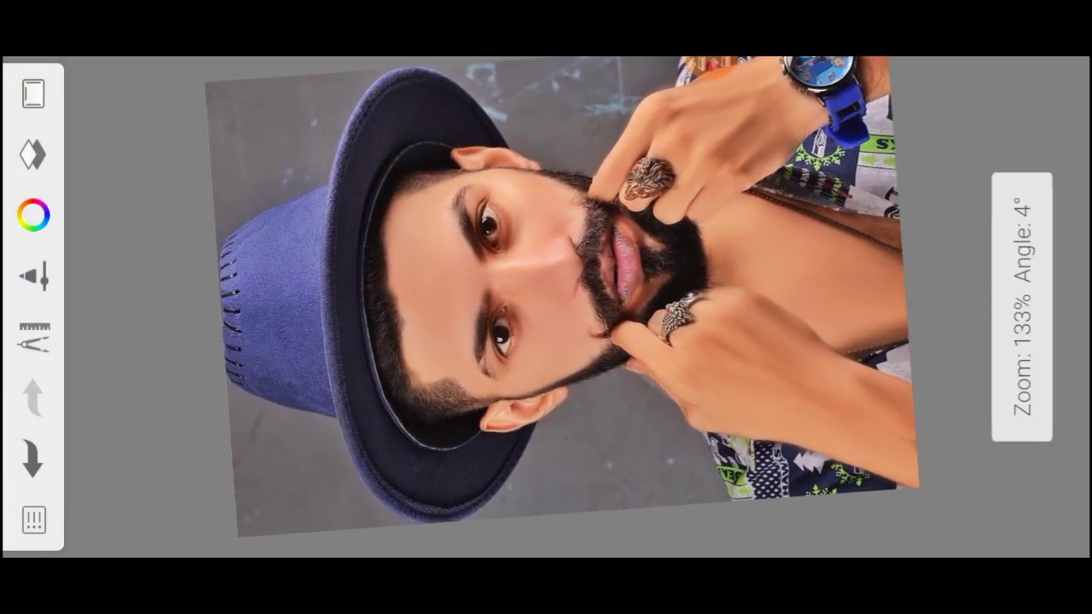
{"action": "scroll", "coordinate": [546, 307], "scroll_direction": "up", "scroll_amount": 1}
Compare the skin layer hidden and shown, then add a new Soft Light layer on top.
{"action": "key", "text": "ctrl+l"}
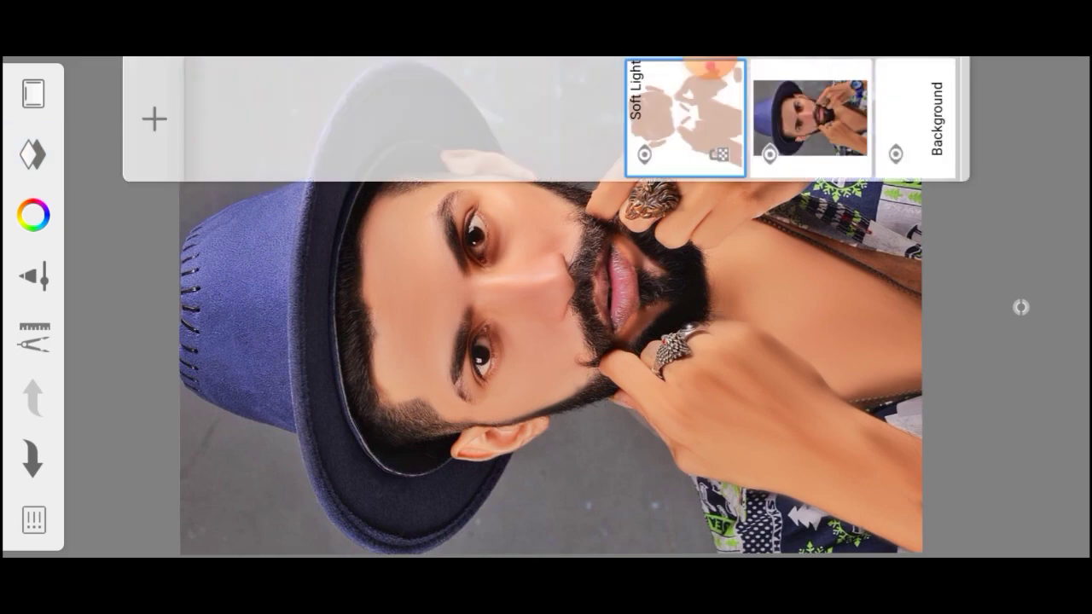
{"action": "left_click", "coordinate": [644, 154]}
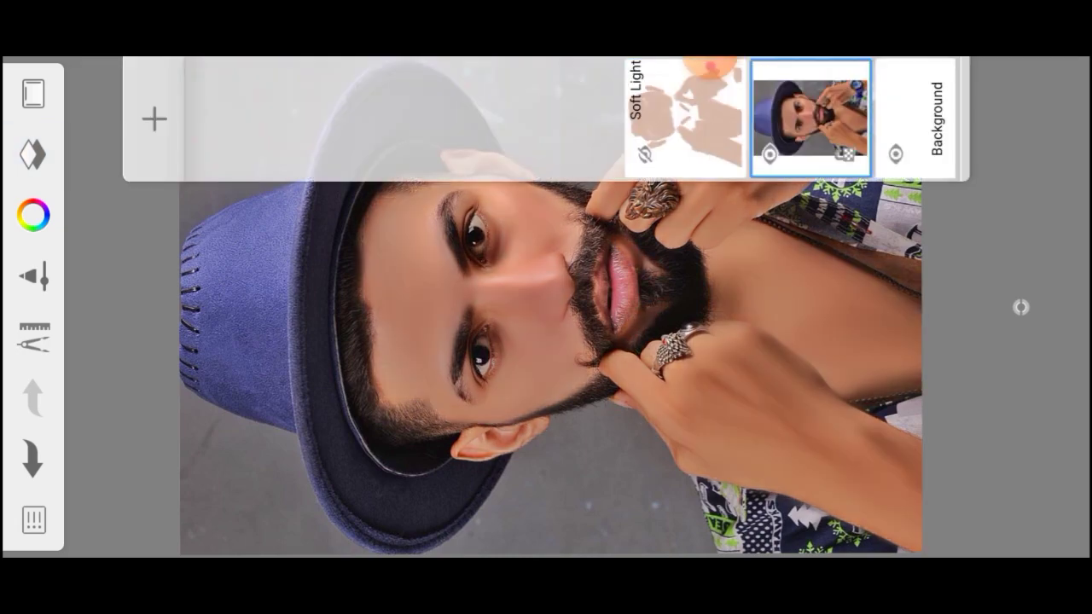
{"action": "left_click", "coordinate": [644, 154]}
{"action": "left_click", "coordinate": [685, 117]}
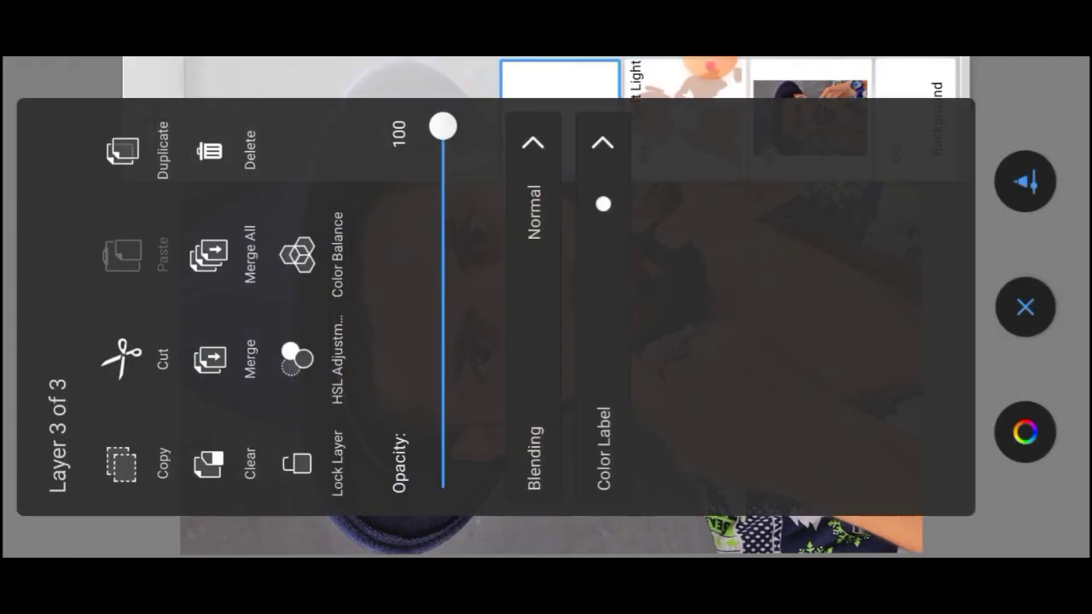
{"action": "left_click", "coordinate": [532, 205]}
{"action": "left_click", "coordinate": [848, 431]}
{"action": "left_click", "coordinate": [546, 358]}
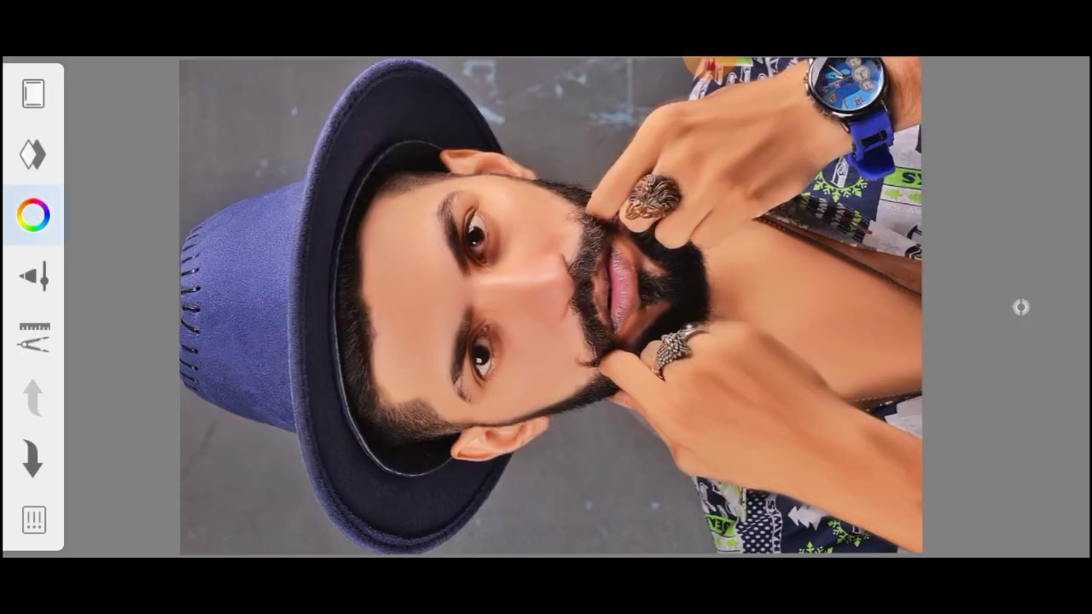
{"action": "left_click", "coordinate": [33, 215]}
Set the paint colour to pure red FF0010.
{"action": "left_click_drag", "start_coordinate": [358, 316], "coordinate": [408, 207]}
{"action": "left_click_drag", "start_coordinate": [361, 176], "coordinate": [415, 170]}
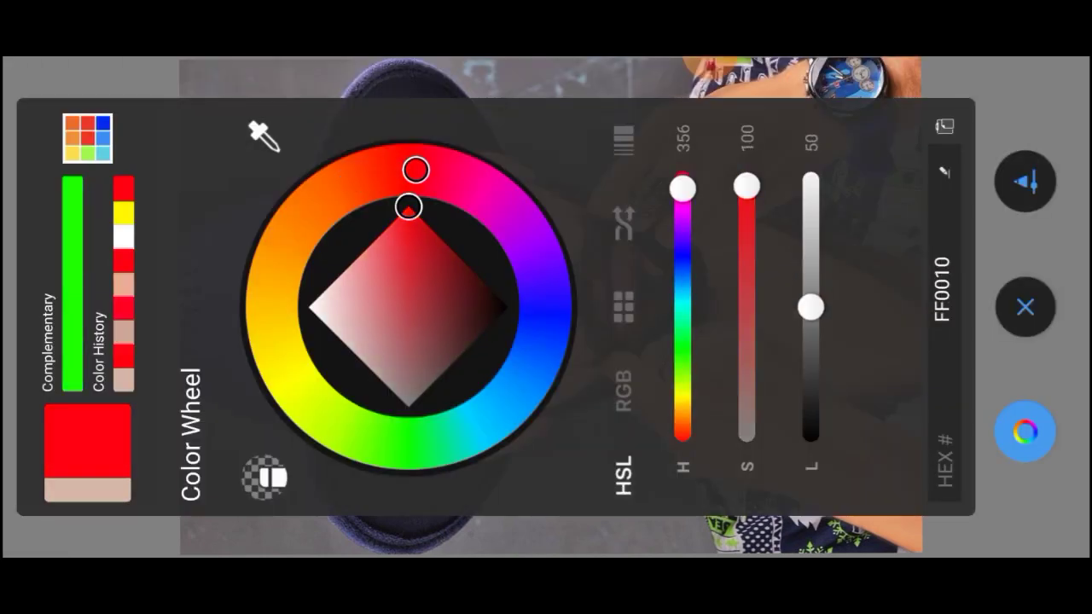
{"action": "left_click", "coordinate": [1024, 307]}
{"action": "scroll", "coordinate": [546, 307], "scroll_direction": "up", "scroll_amount": 5}
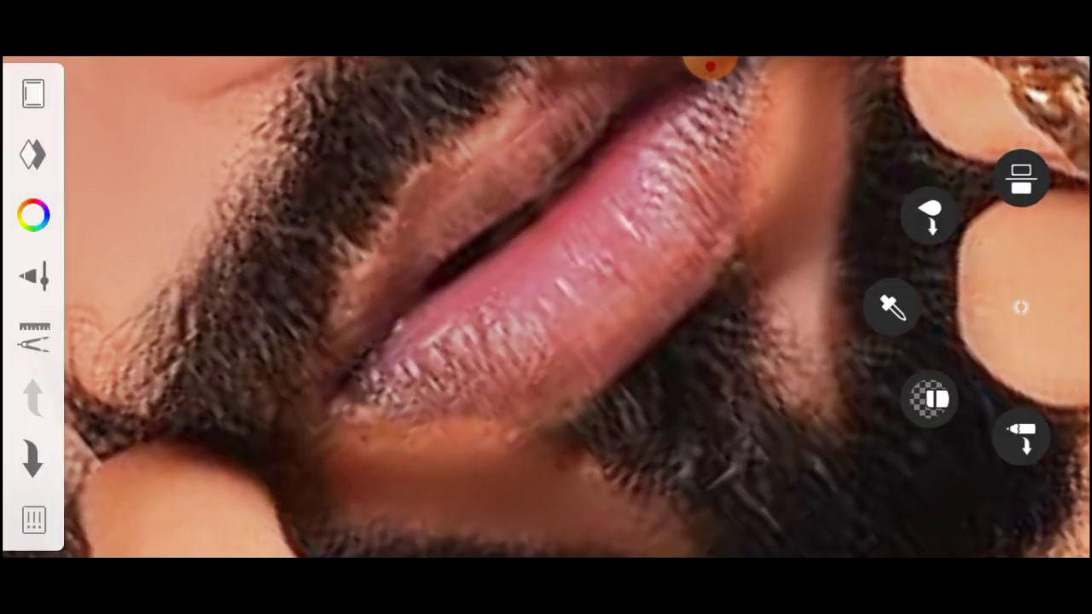
Paint red across the whole lower lip and the upper lip.
{"action": "mouse_move", "coordinate": [410, 358]}
{"action": "left_mouse_down"}
{"action": "mouse_move", "coordinate": [674, 256]}
{"action": "mouse_move", "coordinate": [316, 444]}
{"action": "left_mouse_up"}
{"action": "left_click_drag", "start_coordinate": [452, 409], "coordinate": [342, 358]}
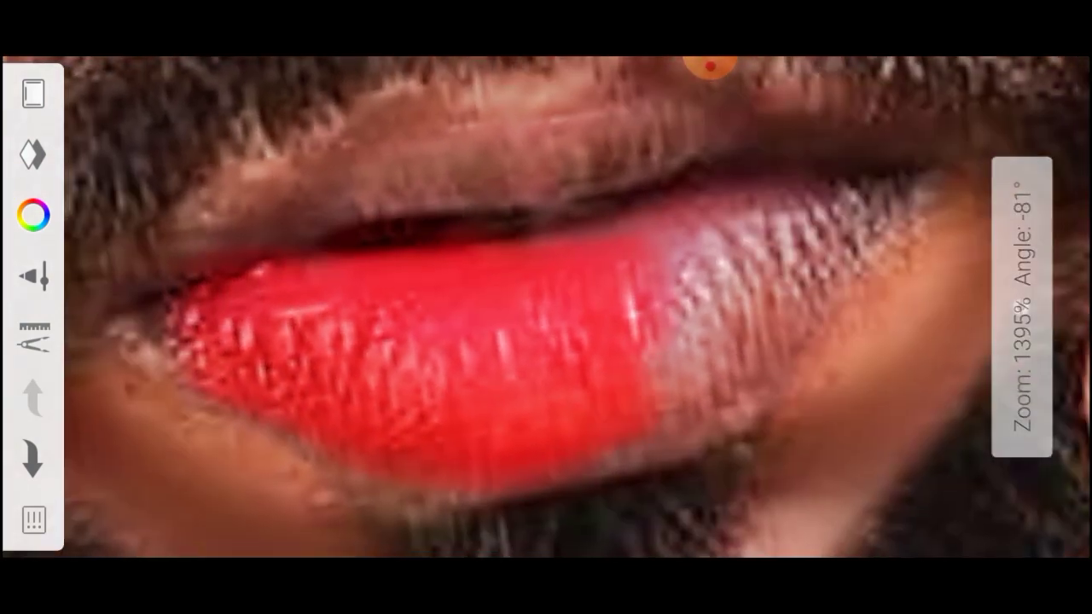
{"action": "left_click_drag", "start_coordinate": [699, 341], "coordinate": [854, 222]}
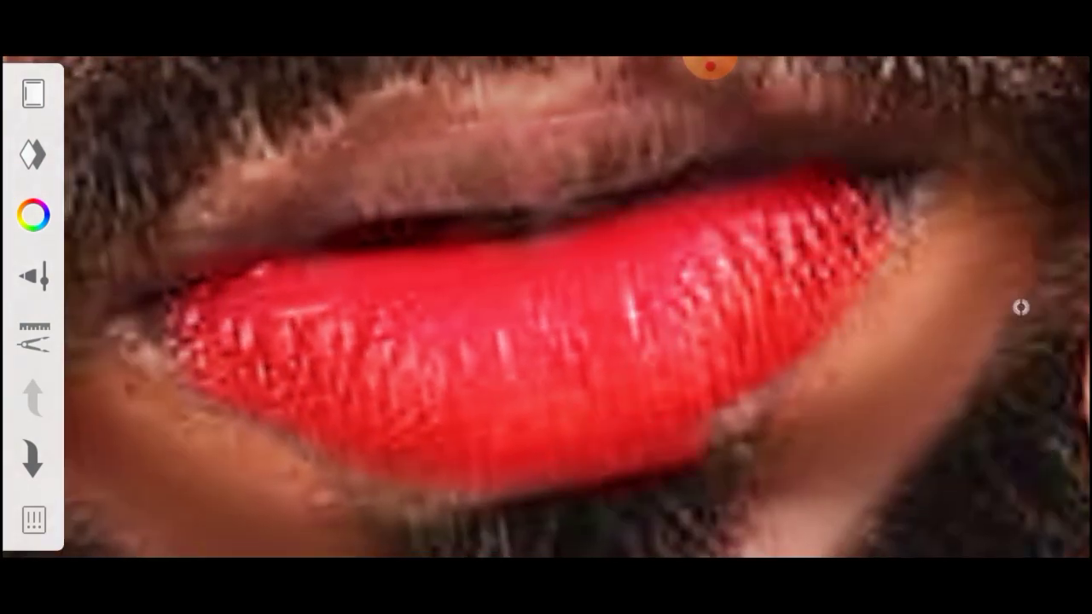
{"action": "scroll", "coordinate": [546, 307], "scroll_direction": "down", "scroll_amount": 3}
{"action": "left_click_drag", "start_coordinate": [375, 341], "coordinate": [605, 221]}
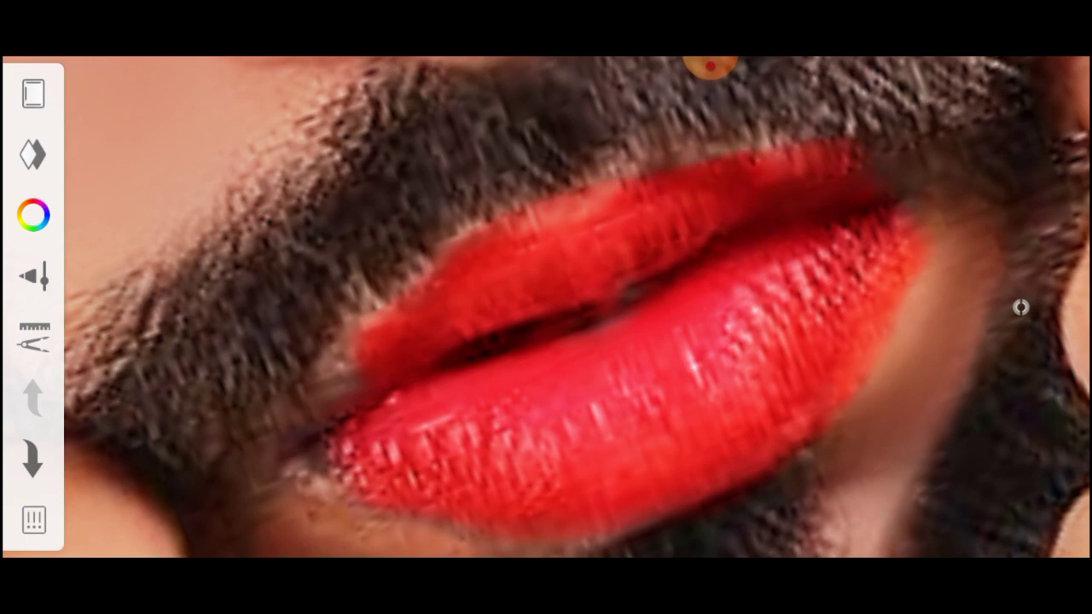
{"action": "scroll", "coordinate": [546, 307], "scroll_direction": "down", "scroll_amount": 5}
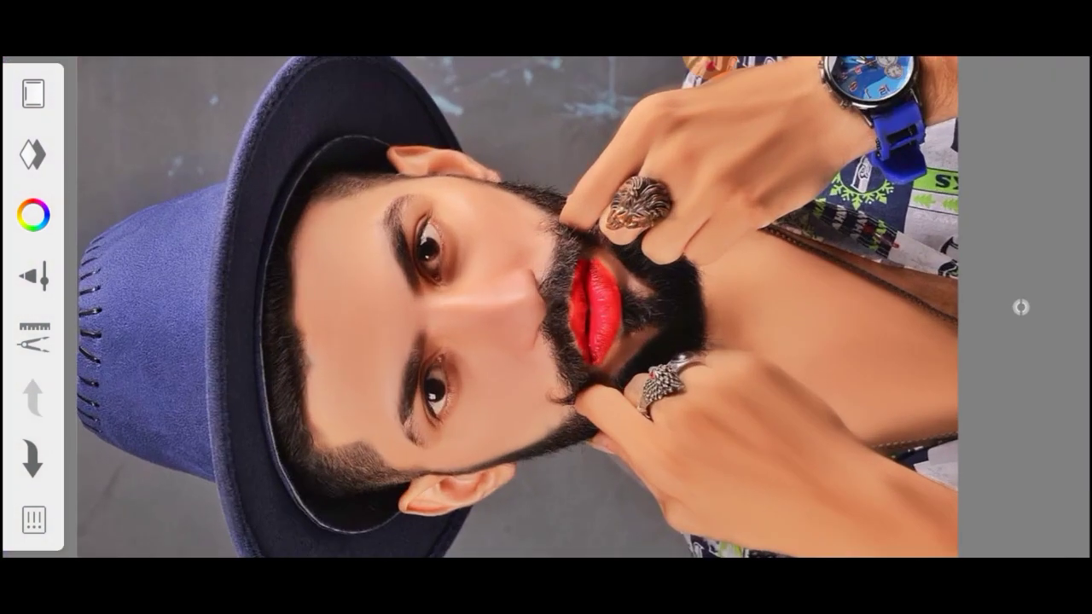
Shift the lip layer's hue toward orange-pink with HSL Adjustment.
{"action": "left_click", "coordinate": [33, 154]}
{"action": "left_click", "coordinate": [559, 120]}
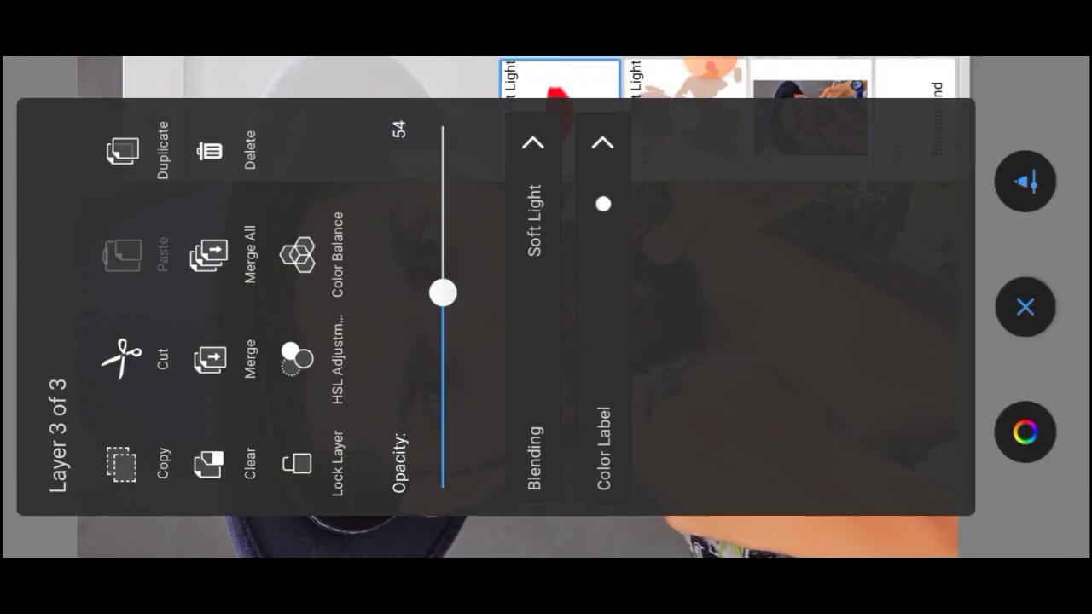
{"action": "left_click", "coordinate": [292, 345]}
{"action": "left_click_drag", "start_coordinate": [889, 307], "coordinate": [889, 288]}
{"action": "left_click", "coordinate": [35, 139]}
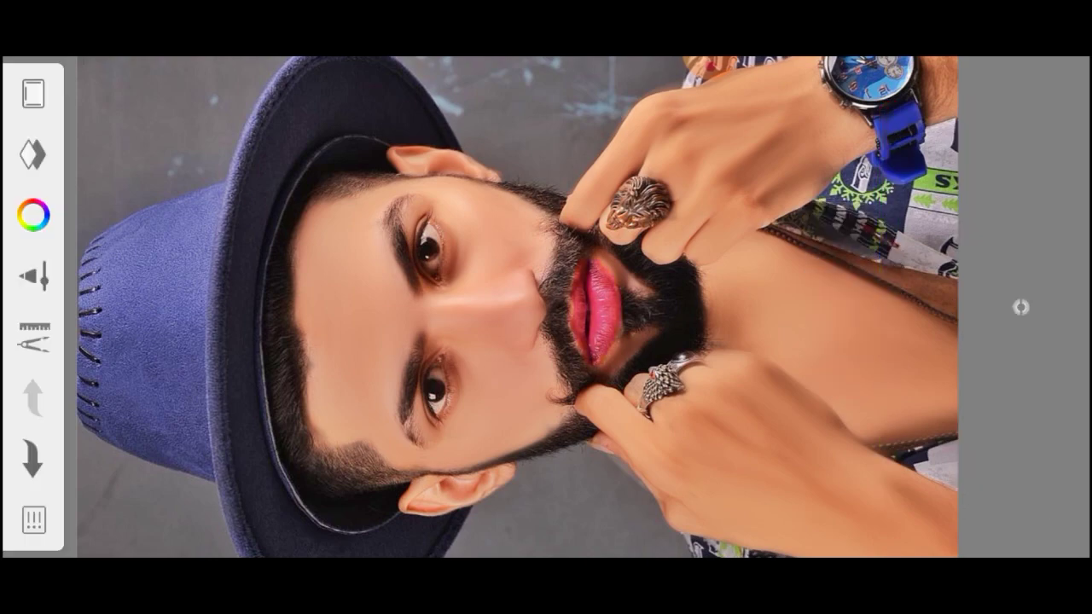
Lower the lip layer's opacity to 54%.
{"action": "left_click", "coordinate": [558, 120]}
{"action": "left_click_drag", "start_coordinate": [441, 292], "coordinate": [443, 332]}
{"action": "left_click", "coordinate": [1021, 307]}
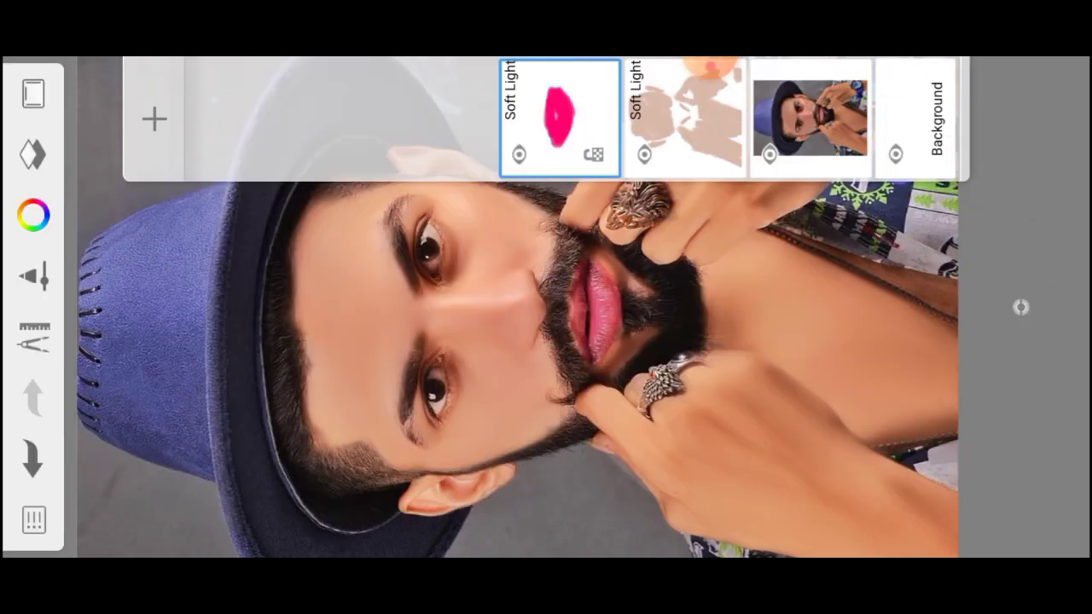
{"action": "scroll", "coordinate": [554, 307], "scroll_direction": "down", "scroll_amount": 5}
{"action": "scroll", "coordinate": [554, 307], "scroll_direction": "up", "scroll_amount": 2}
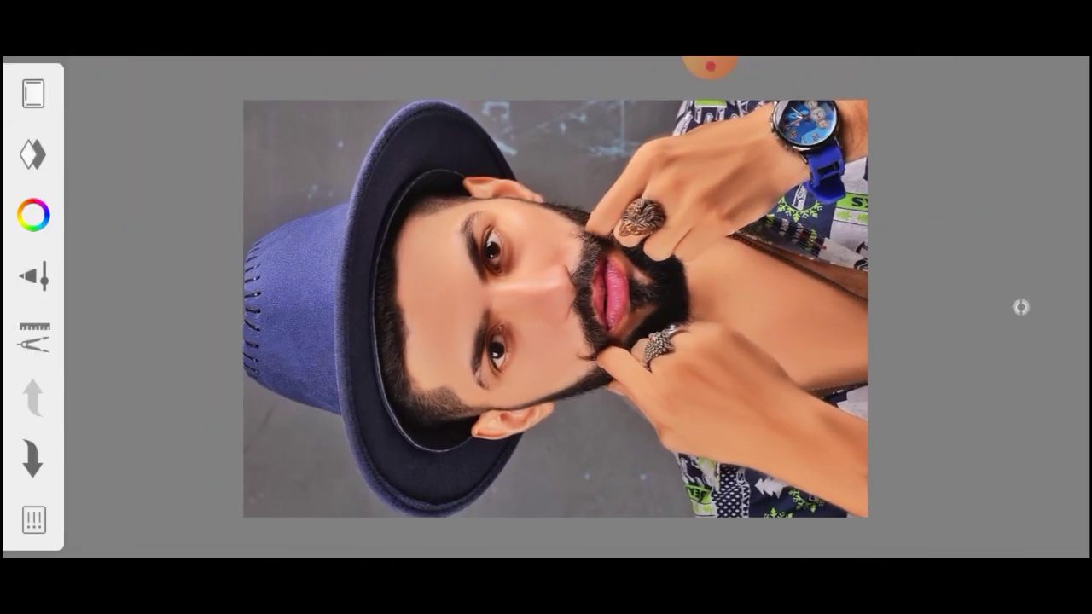
Share the retouched portrait to Lightroom via Share > Others.
{"action": "left_click", "coordinate": [710, 66]}
{"action": "left_click", "coordinate": [616, 386]}
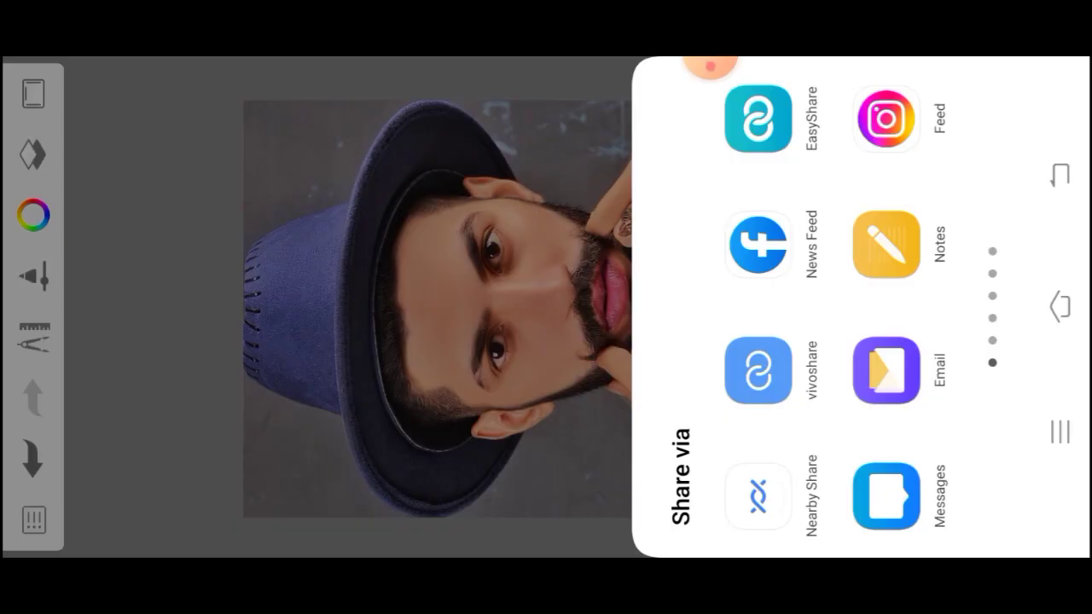
{"action": "key", "text": "Escape"}
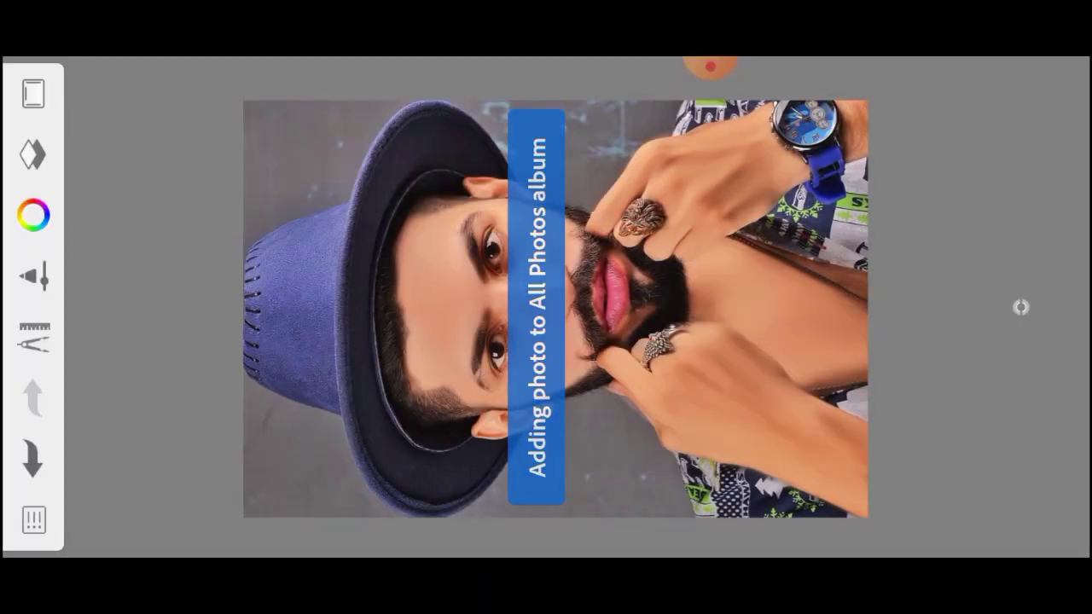
{"action": "left_click", "coordinate": [710, 66]}
{"action": "left_click", "coordinate": [610, 384]}
{"action": "left_click", "coordinate": [611, 346]}
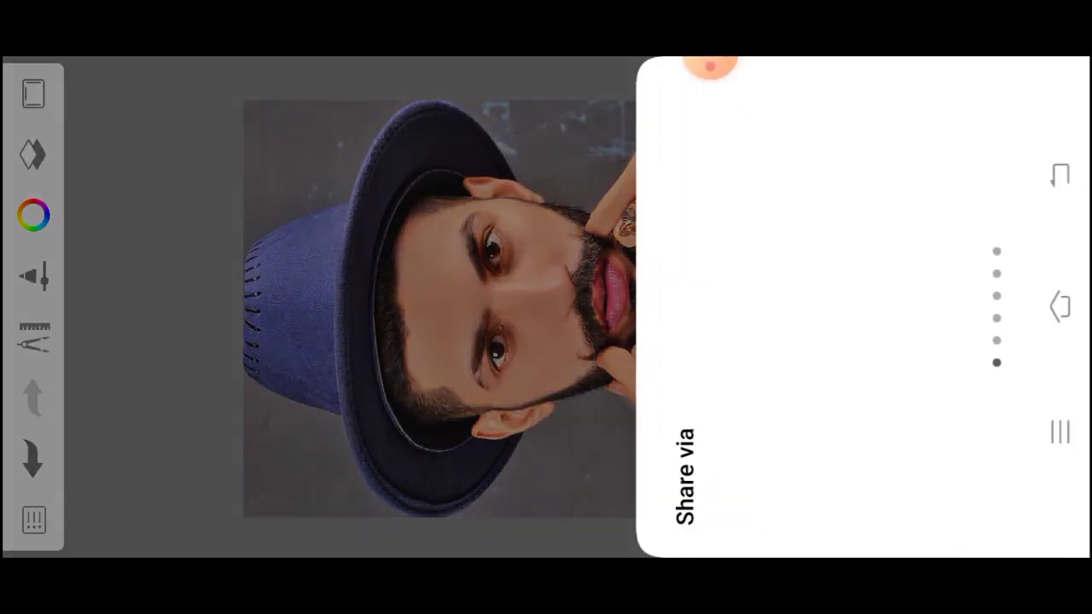
{"action": "left_click", "coordinate": [886, 497]}
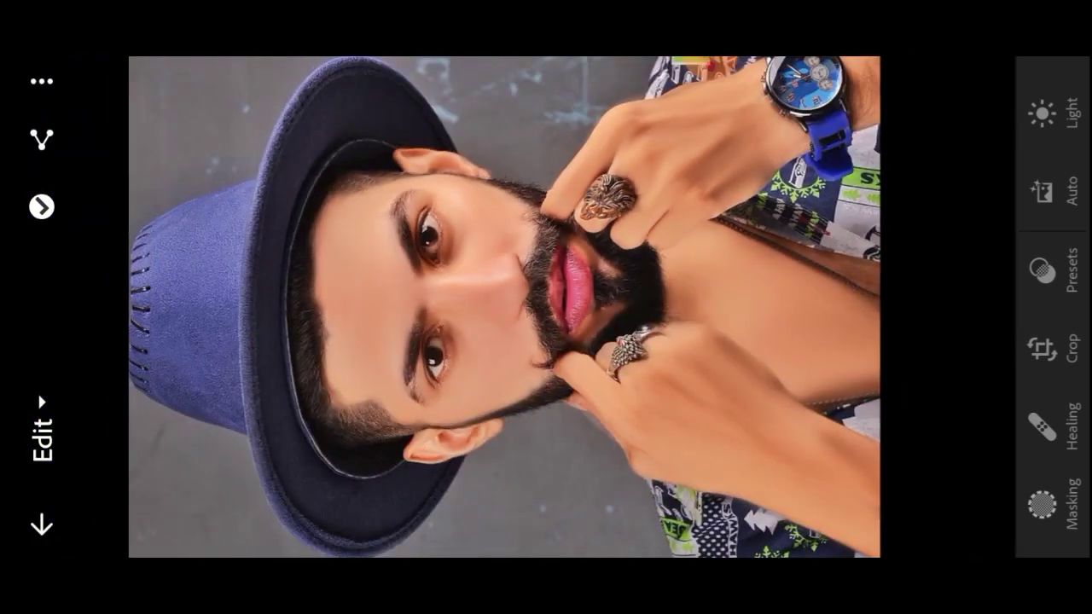
Copy the Lightroom edit settings, excluding crop.
{"action": "left_click", "coordinate": [514, 296]}
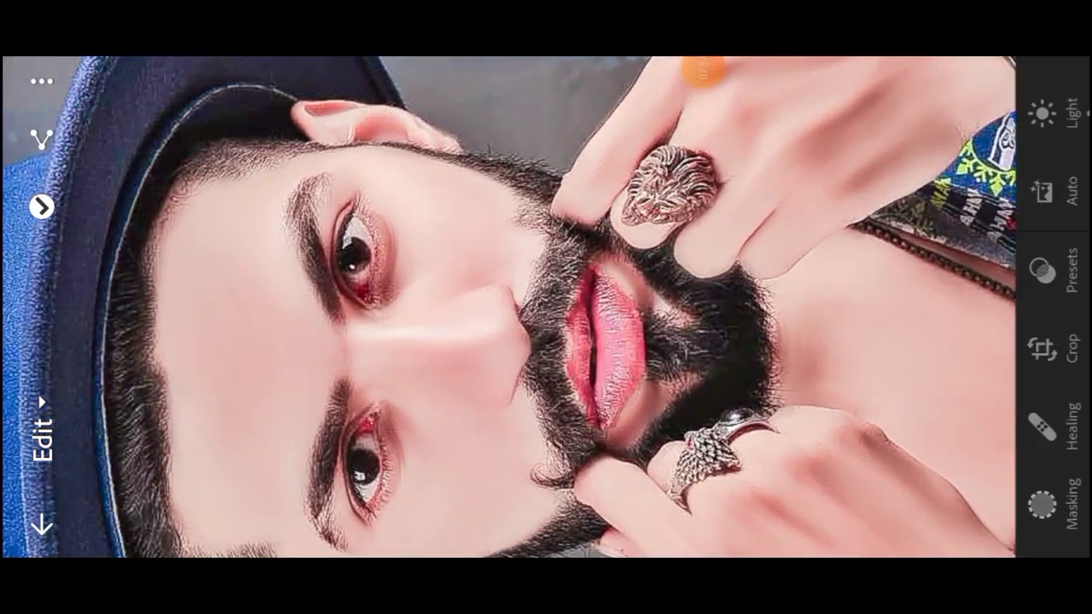
{"action": "left_click", "coordinate": [42, 81]}
{"action": "left_click", "coordinate": [463, 251]}
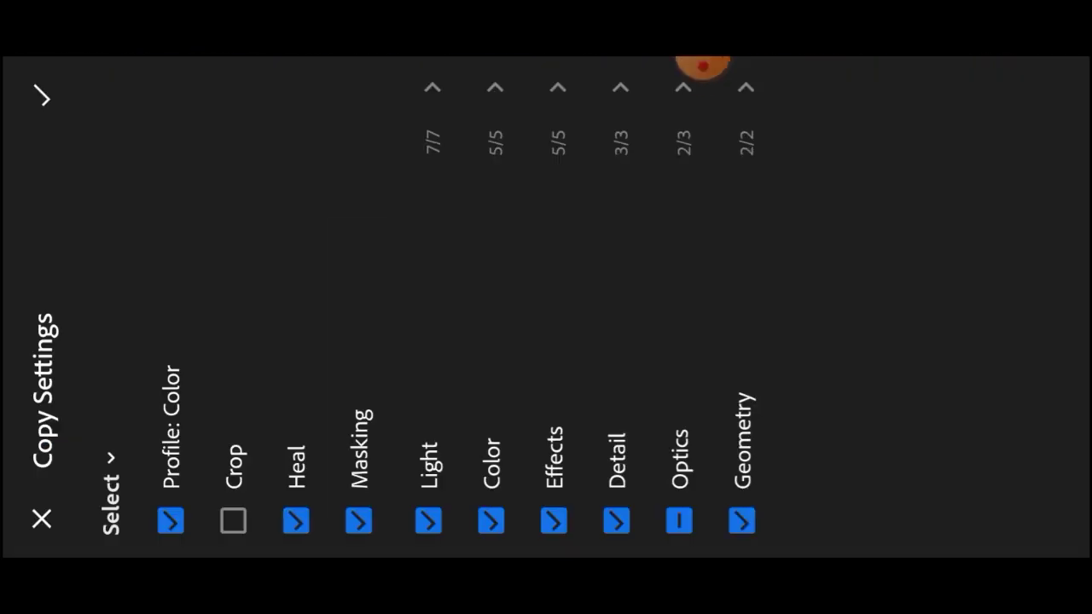
{"action": "left_click", "coordinate": [42, 97]}
Paste the copied settings onto the portrait and compare with the original.
{"action": "left_click", "coordinate": [42, 81]}
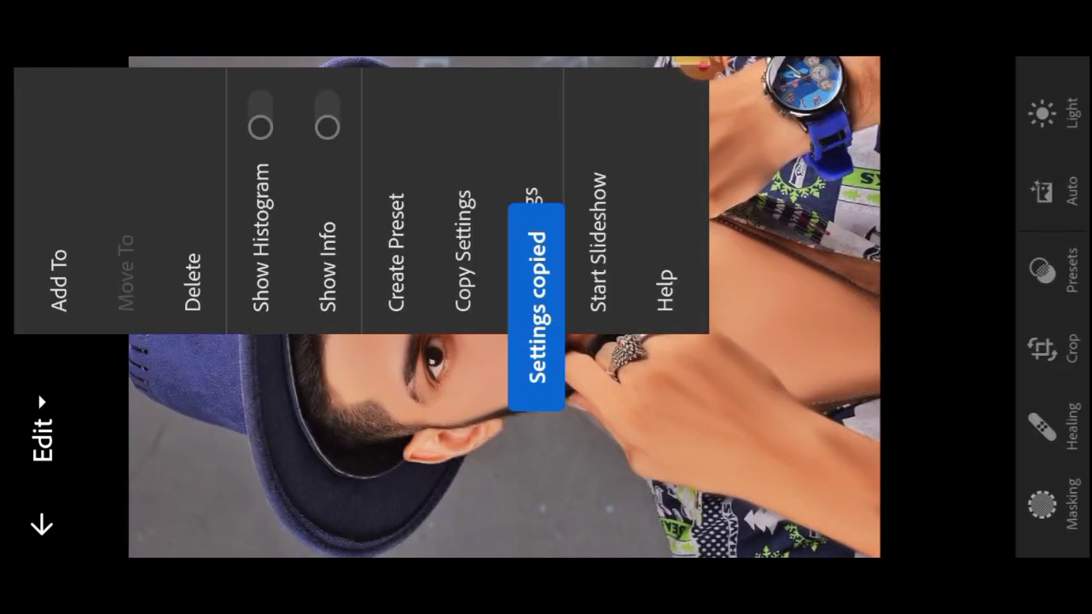
{"action": "left_click", "coordinate": [531, 252]}
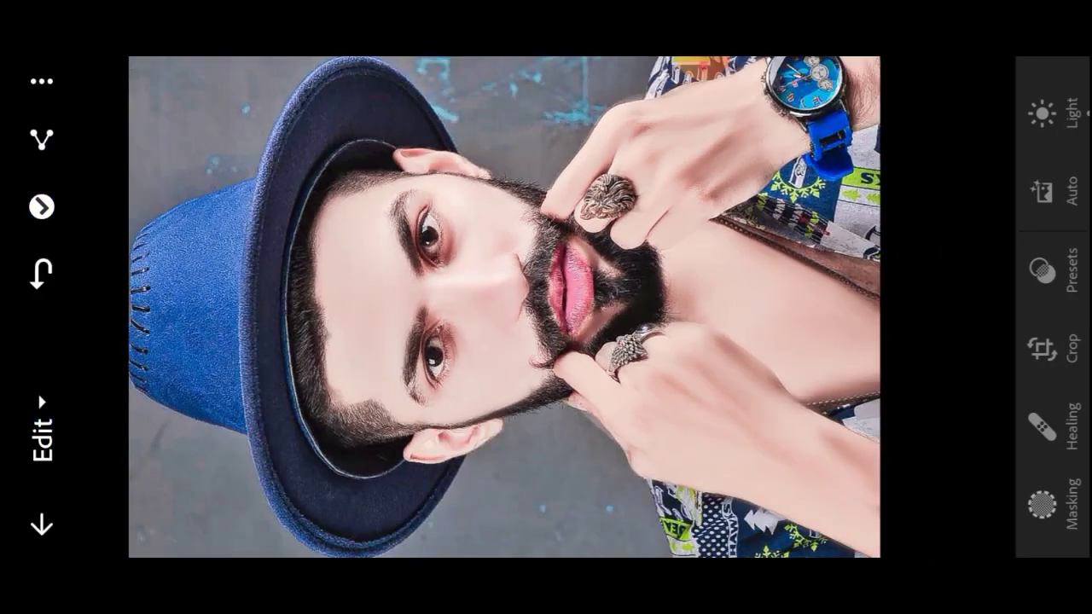
{"action": "left_click", "coordinate": [503, 307]}
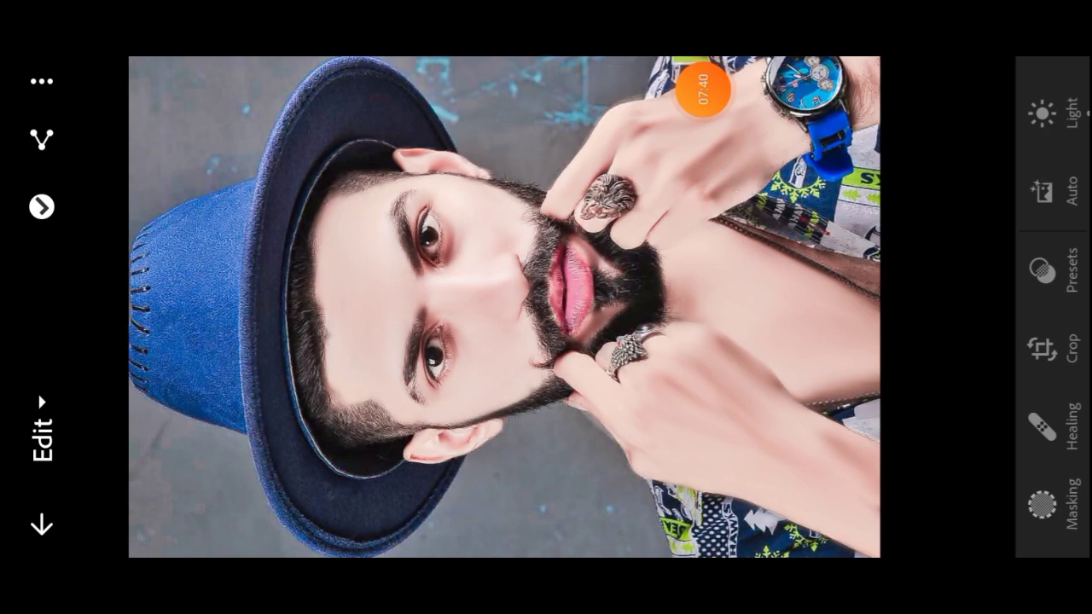
In Color Mix, shift the red hue to -56.
{"action": "left_click", "coordinate": [1043, 273]}
{"action": "left_click", "coordinate": [714, 110]}
{"action": "left_click", "coordinate": [805, 449]}
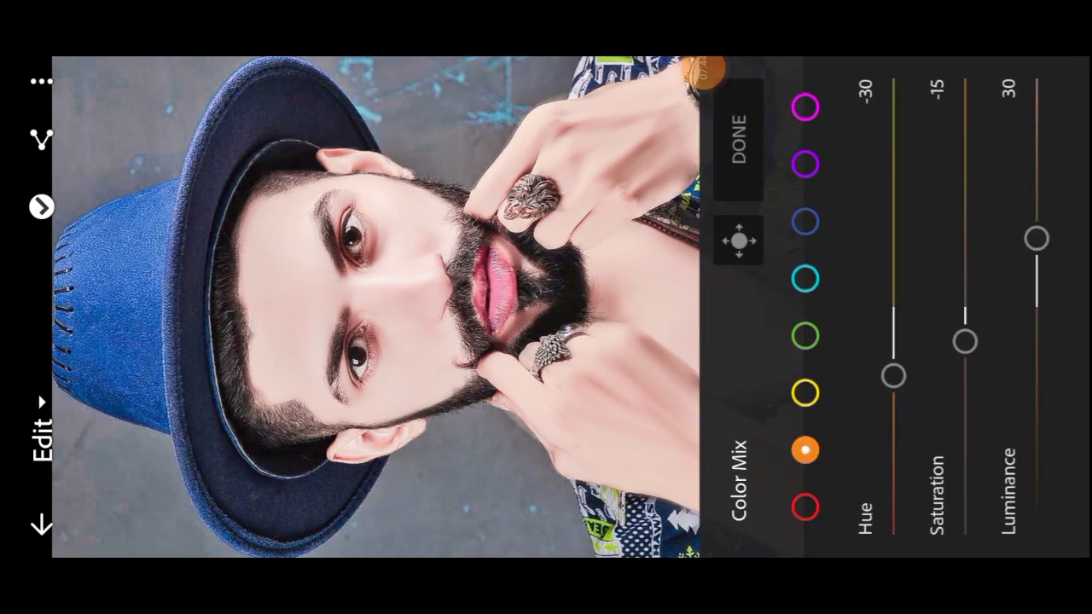
{"action": "left_click_drag", "start_coordinate": [894, 373], "coordinate": [893, 435]}
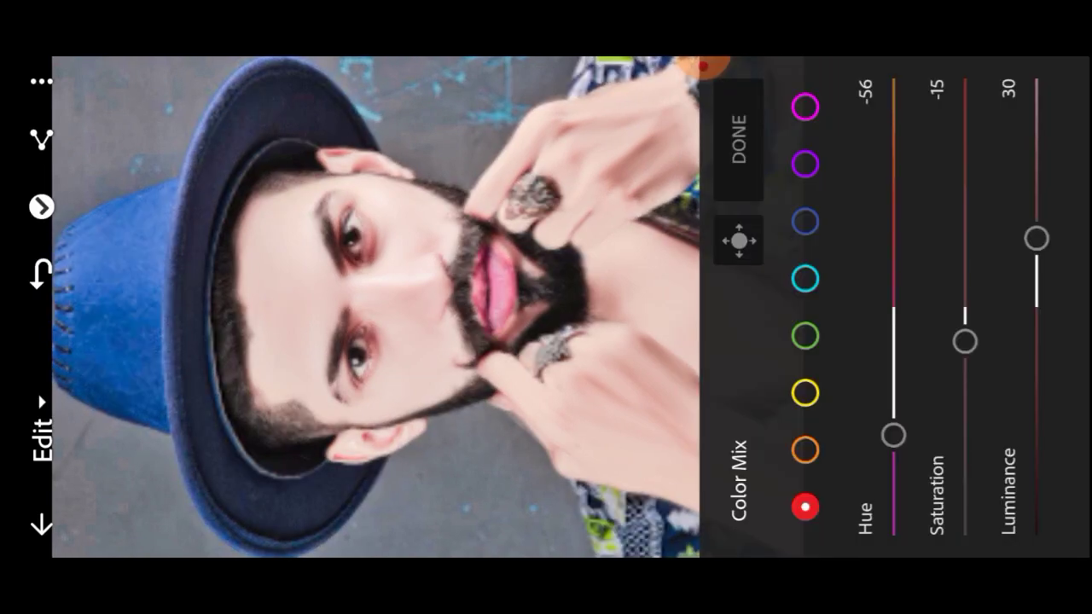
{"action": "left_click_drag", "start_coordinate": [965, 344], "coordinate": [965, 251]}
Set the orange hue to -19 and compare against the original photo.
{"action": "left_click", "coordinate": [804, 449]}
{"action": "mouse_move", "coordinate": [893, 336]}
{"action": "left_mouse_down"}
{"action": "mouse_move", "coordinate": [892, 263]}
{"action": "mouse_move", "coordinate": [891, 349]}
{"action": "left_mouse_up"}
{"action": "left_click", "coordinate": [367, 307]}
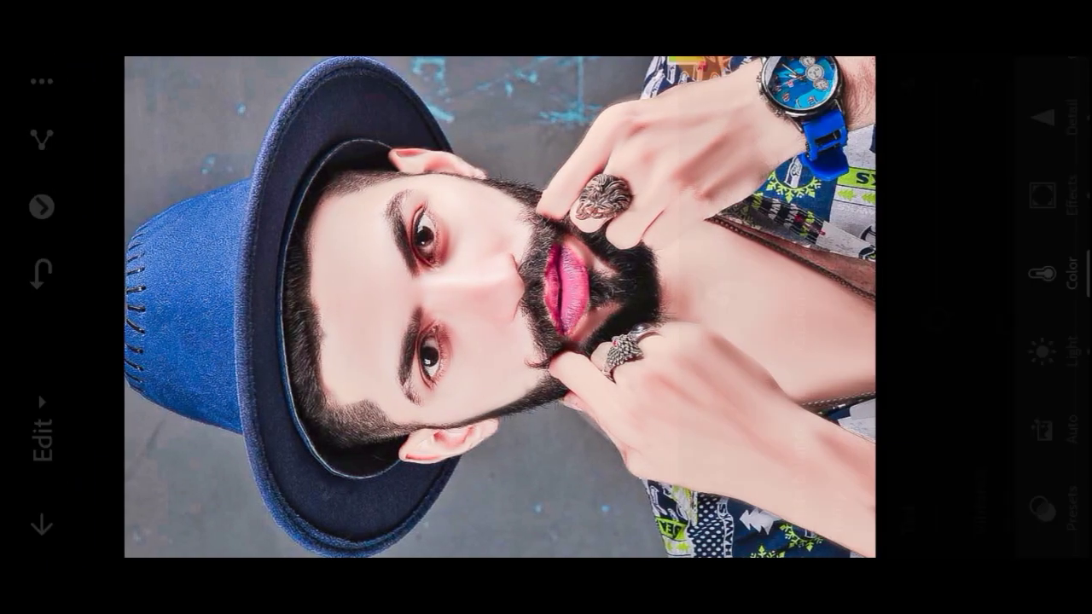